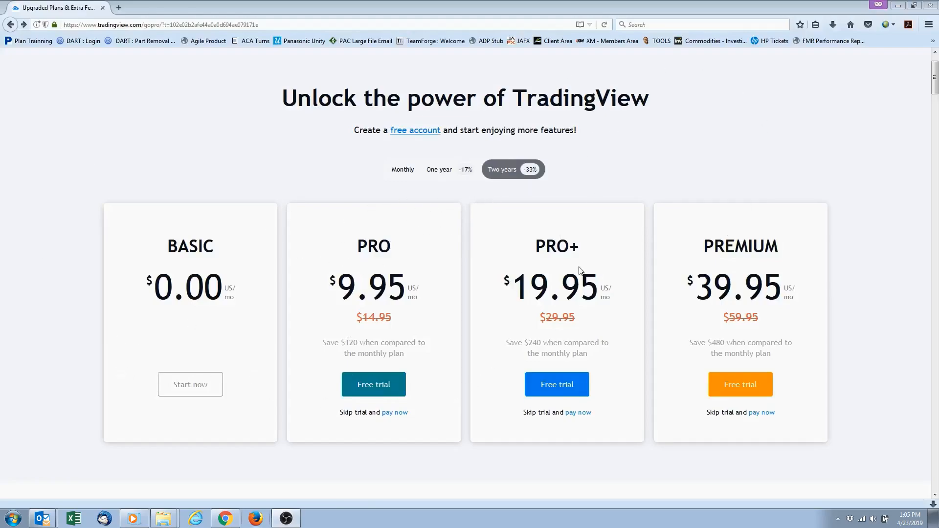
Review the TradingView subscription prices and the feature comparison of the Basic, Pro, Pro+ and Premium plans.
{"action": "scroll", "coordinate": [809, 306], "scroll_direction": "down", "scroll_amount": 8}
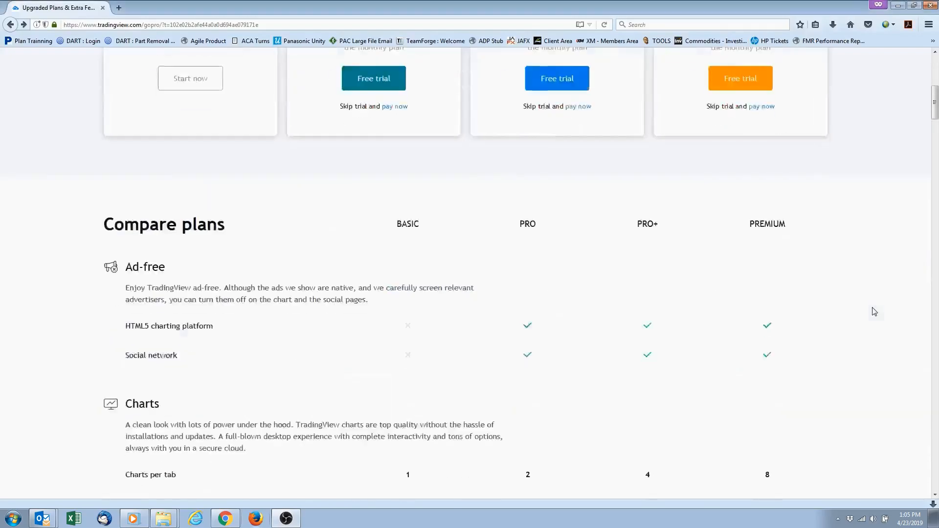
{"action": "scroll", "coordinate": [539, 261], "scroll_direction": "down", "scroll_amount": 5}
{"action": "scroll", "coordinate": [621, 210], "scroll_direction": "up", "scroll_amount": 15}
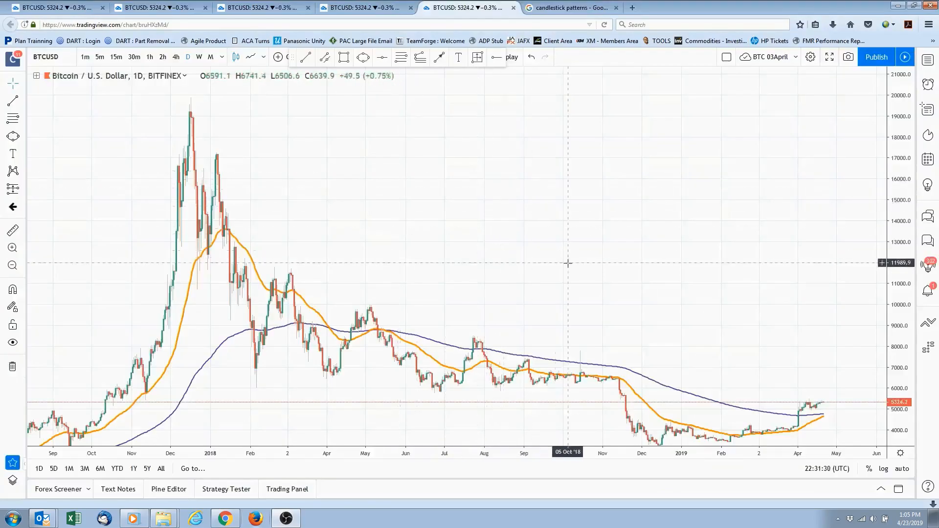
Look over the daily BTCUSD chart with its full price range in view, and open the candlestick patterns cheat sheet.
{"action": "left_click_drag", "start_coordinate": [566, 263], "coordinate": [515, 209]}
{"action": "scroll", "coordinate": [513, 216], "scroll_direction": "down", "scroll_amount": 5}
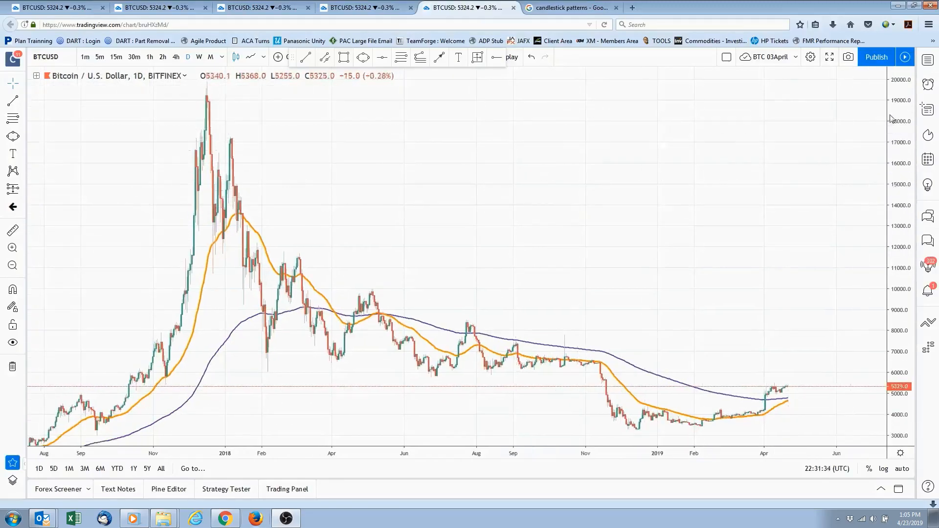
{"action": "left_click_drag", "start_coordinate": [895, 125], "coordinate": [898, 148]}
{"action": "left_click", "coordinate": [361, 8]}
{"action": "left_click", "coordinate": [464, 8]}
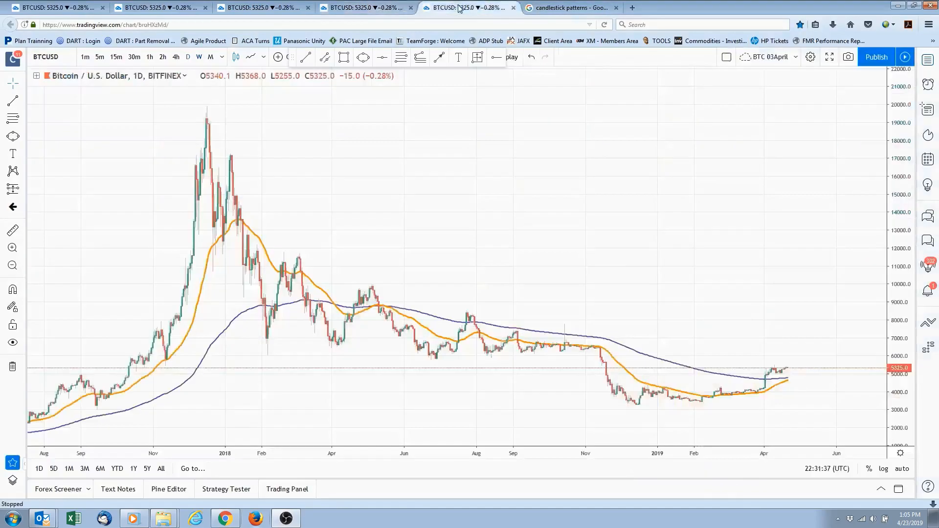
{"action": "left_click", "coordinate": [572, 8]}
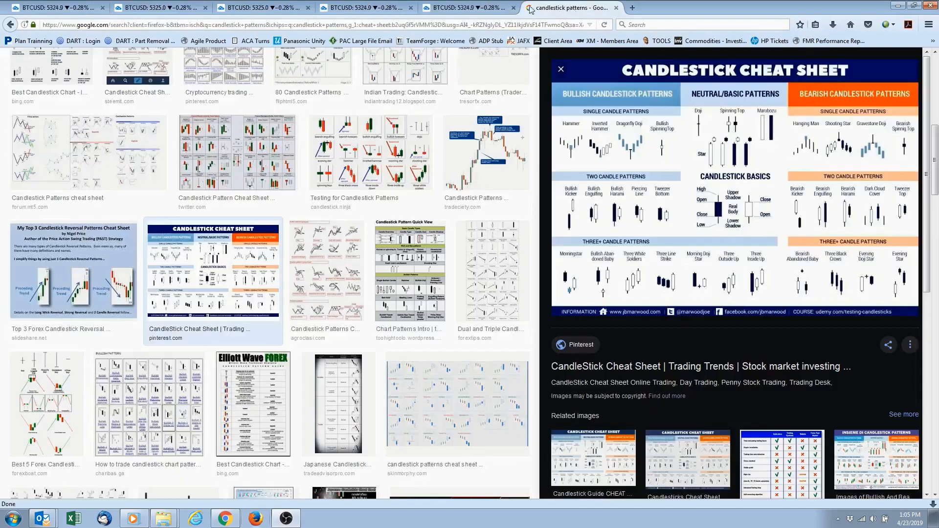
Examine the BTCUSD candles around the December 2017 peak and compare them with the candlestick cheat sheet.
{"action": "left_click", "coordinate": [464, 8]}
{"action": "scroll", "coordinate": [226, 241], "scroll_direction": "up", "scroll_amount": 1}
{"action": "left_click_drag", "start_coordinate": [209, 227], "coordinate": [630, 232]}
{"action": "scroll", "coordinate": [492, 260], "scroll_direction": "up", "scroll_amount": 5}
{"action": "scroll", "coordinate": [272, 260], "scroll_direction": "up", "scroll_amount": 2}
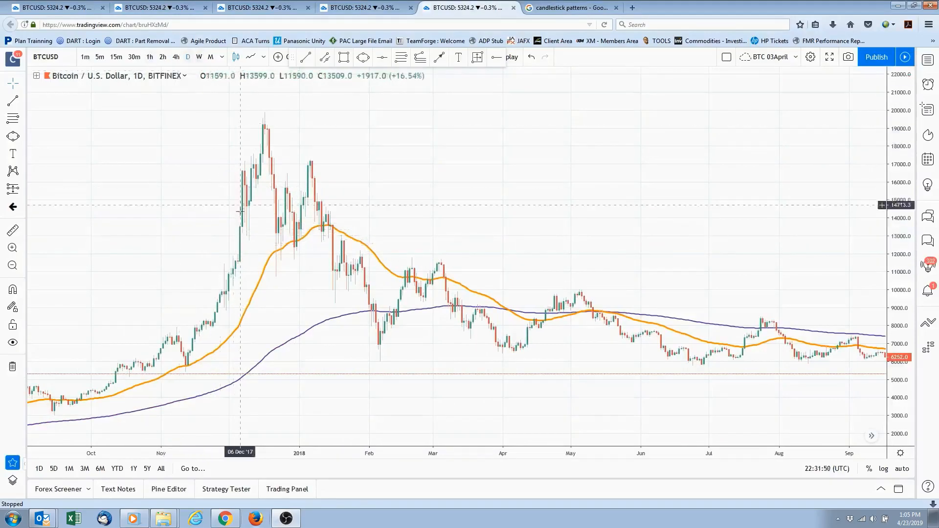
{"action": "left_click", "coordinate": [554, 10]}
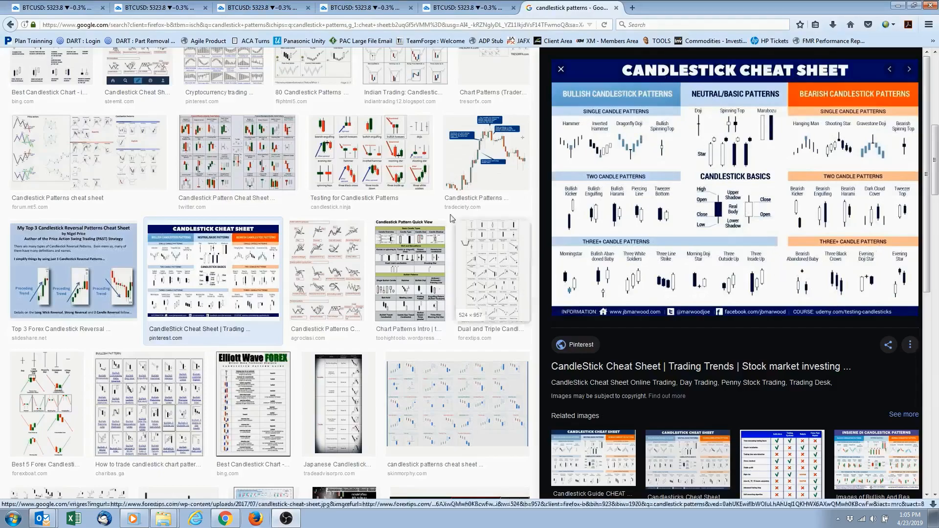
{"action": "left_click", "coordinate": [455, 10]}
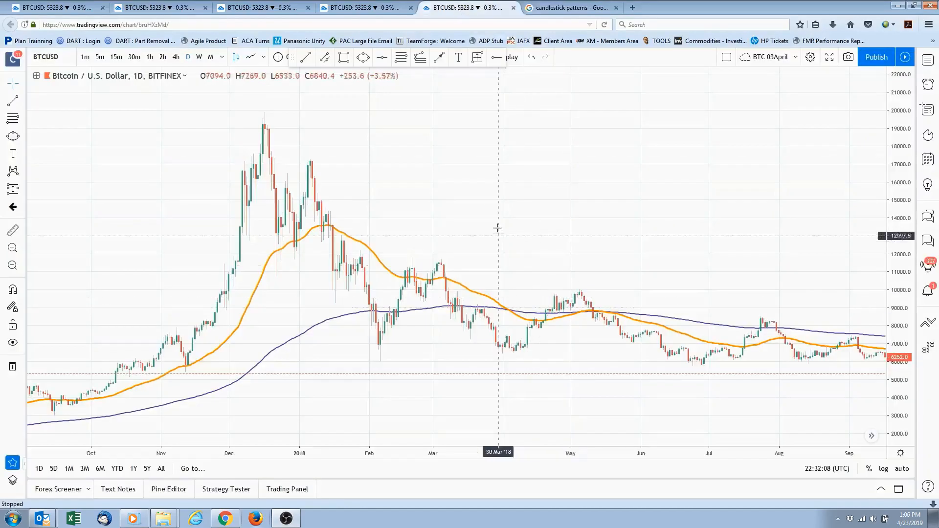
Examine the daily BTCUSD price action and moving averages from the late-2017 peak through April 2019.
{"action": "scroll", "coordinate": [420, 225], "scroll_direction": "up", "scroll_amount": 3}
{"action": "scroll", "coordinate": [402, 225], "scroll_direction": "up", "scroll_amount": 2}
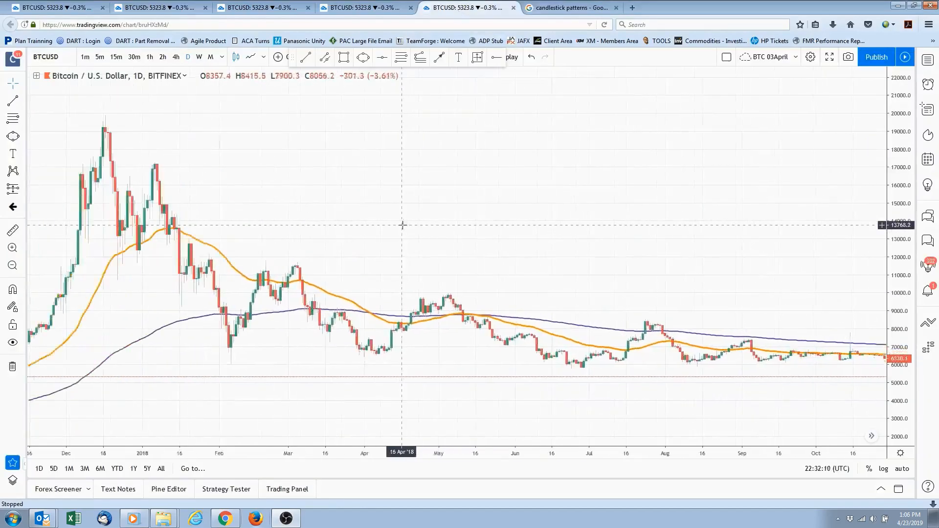
{"action": "scroll", "coordinate": [403, 225], "scroll_direction": "down", "scroll_amount": 4}
{"action": "left_click_drag", "start_coordinate": [590, 209], "coordinate": [359, 197]}
{"action": "scroll", "coordinate": [434, 206], "scroll_direction": "down", "scroll_amount": 3}
{"action": "left_click_drag", "start_coordinate": [535, 210], "coordinate": [438, 226]}
{"action": "scroll", "coordinate": [438, 226], "scroll_direction": "up", "scroll_amount": 1}
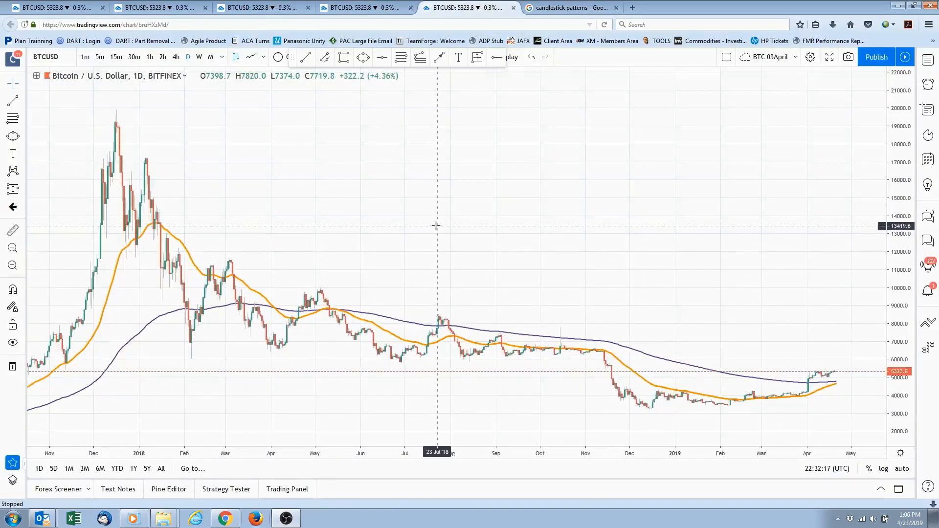
{"action": "left_click_drag", "start_coordinate": [383, 213], "coordinate": [410, 208]}
{"action": "scroll", "coordinate": [391, 183], "scroll_direction": "down", "scroll_amount": 2}
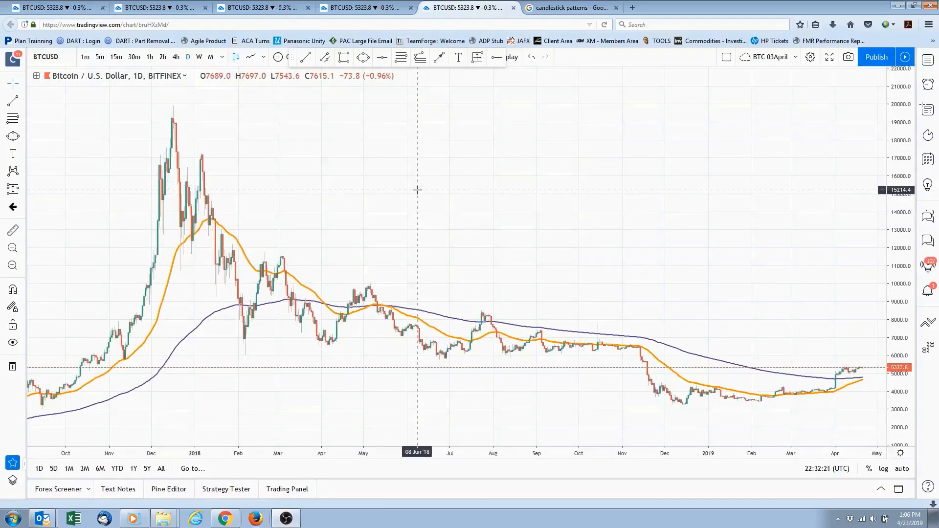
{"action": "left_click_drag", "start_coordinate": [457, 189], "coordinate": [434, 210]}
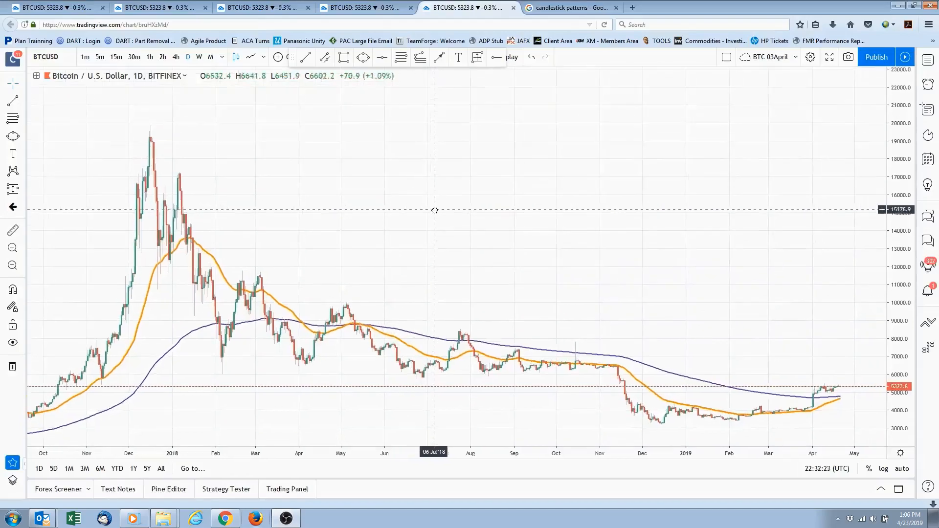
{"action": "scroll", "coordinate": [435, 210], "scroll_direction": "down", "scroll_amount": 1}
{"action": "scroll", "coordinate": [435, 209], "scroll_direction": "up", "scroll_amount": 1}
{"action": "scroll", "coordinate": [436, 209], "scroll_direction": "down", "scroll_amount": 1}
{"action": "left_click_drag", "start_coordinate": [499, 214], "coordinate": [438, 187]}
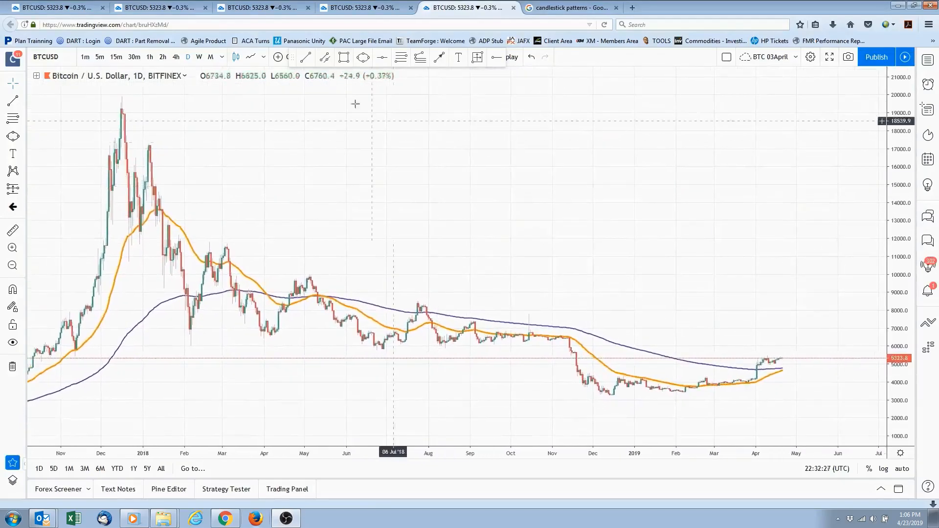
Draw a descending trend line over the falling highs, from about 13,229 on 10 Dec 2017 to about 2,580 on 29 May 2019.
{"action": "left_click", "coordinate": [306, 57]}
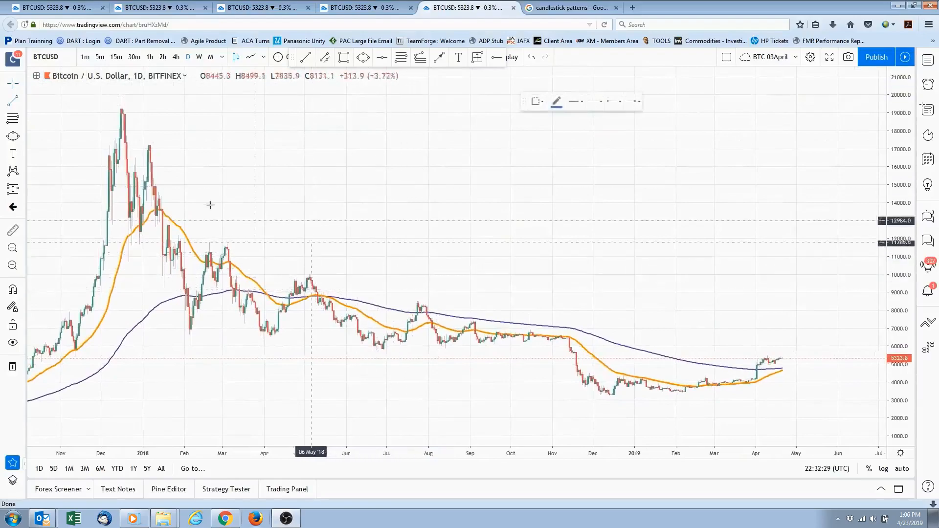
{"action": "left_click", "coordinate": [118, 214]}
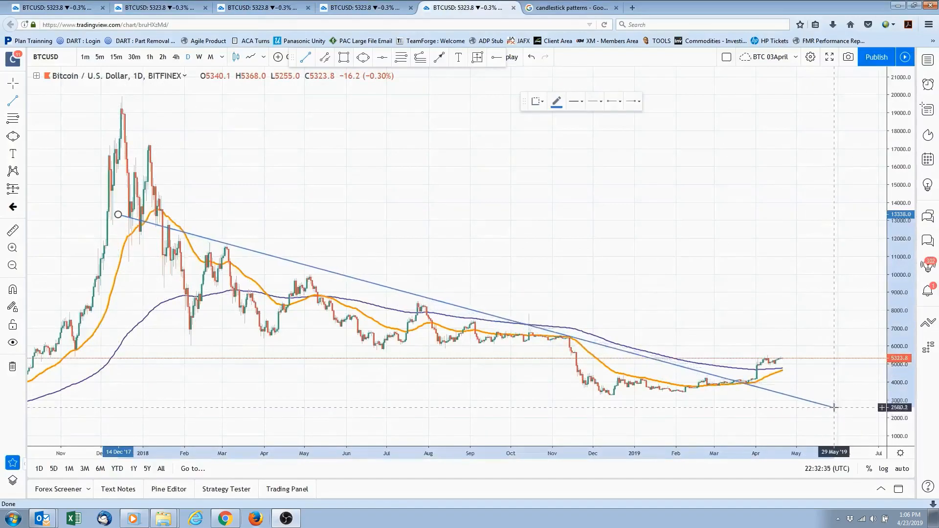
{"action": "left_click", "coordinate": [834, 407]}
{"action": "left_click_drag", "start_coordinate": [115, 214], "coordinate": [113, 217]}
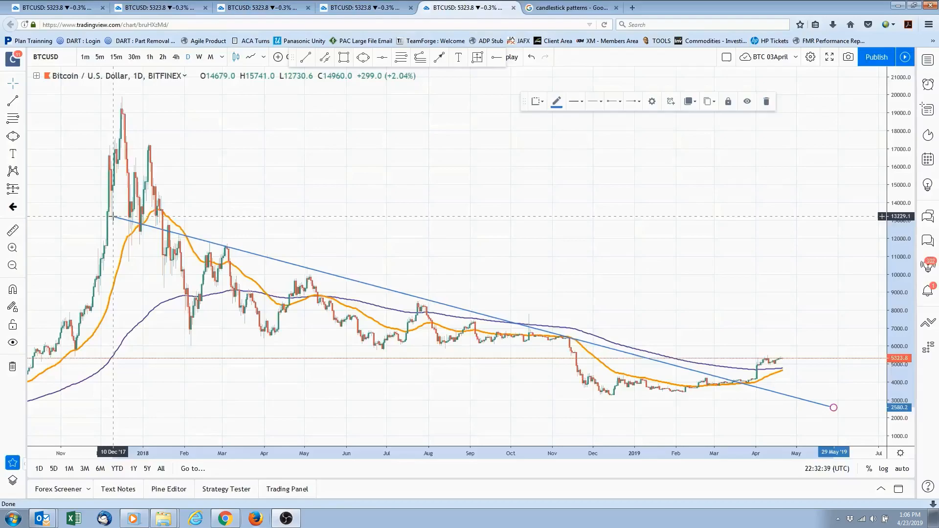
Draw a horizontal resistance line at about 9,787 from 30 Dec 2017 to about 6 Jul 2018.
{"action": "scroll", "coordinate": [486, 367], "scroll_direction": "down", "scroll_amount": 3}
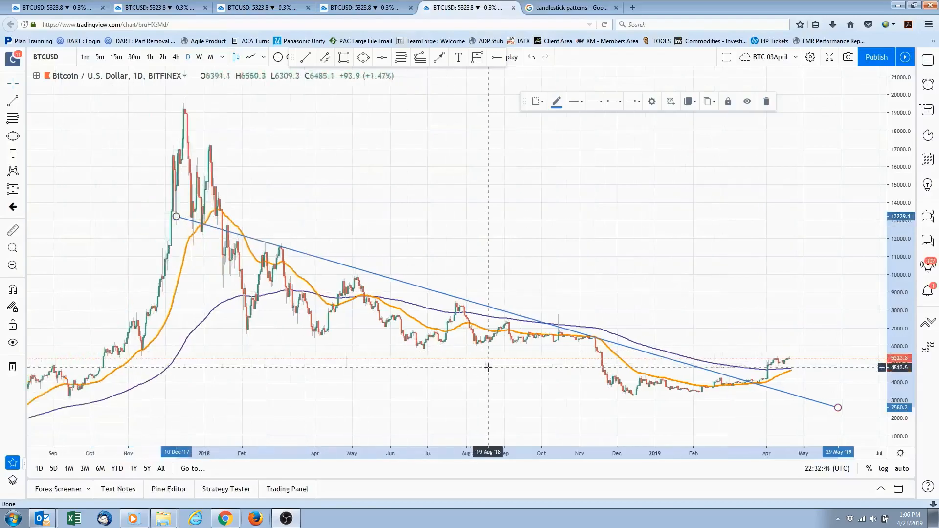
{"action": "scroll", "coordinate": [488, 367], "scroll_direction": "down", "scroll_amount": 3}
{"action": "scroll", "coordinate": [488, 367], "scroll_direction": "up", "scroll_amount": 2}
{"action": "left_click_drag", "start_coordinate": [504, 374], "coordinate": [474, 307]}
{"action": "scroll", "coordinate": [494, 325], "scroll_direction": "down", "scroll_amount": 1}
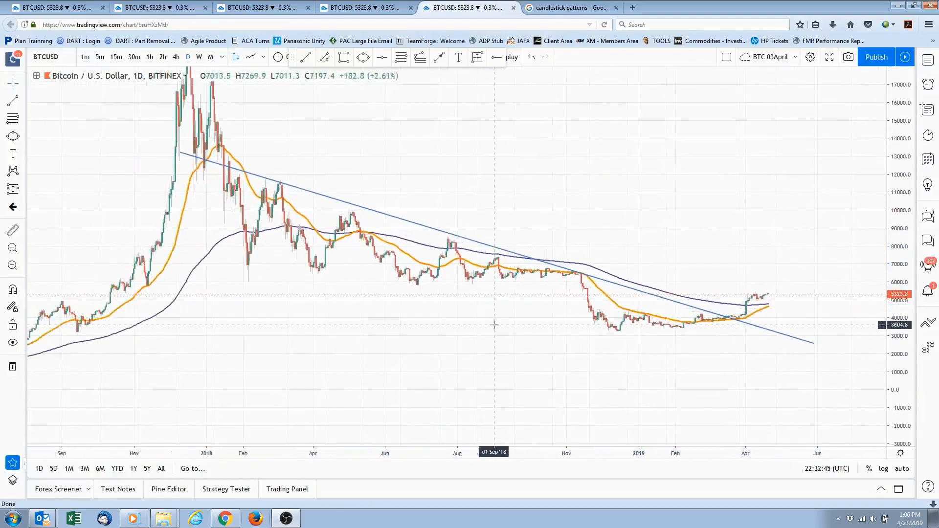
{"action": "left_click", "coordinate": [306, 59]}
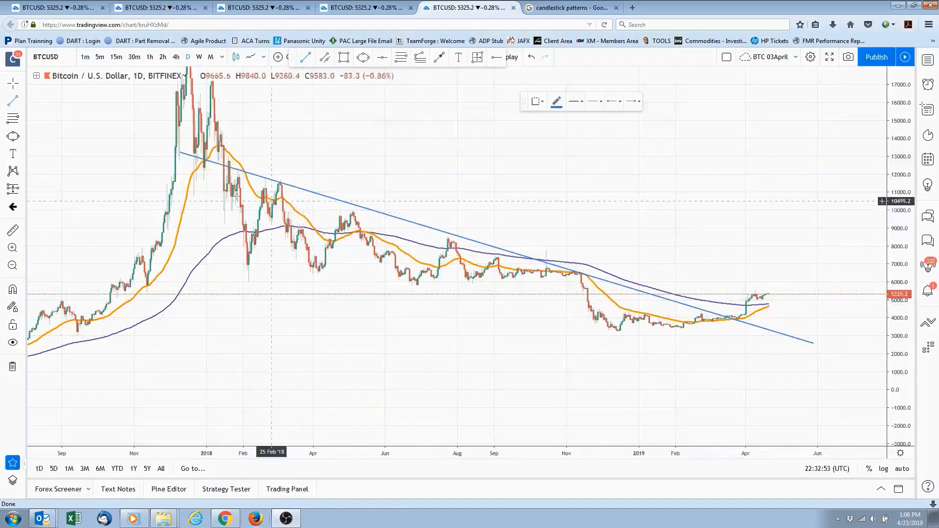
{"action": "left_click", "coordinate": [204, 214]}
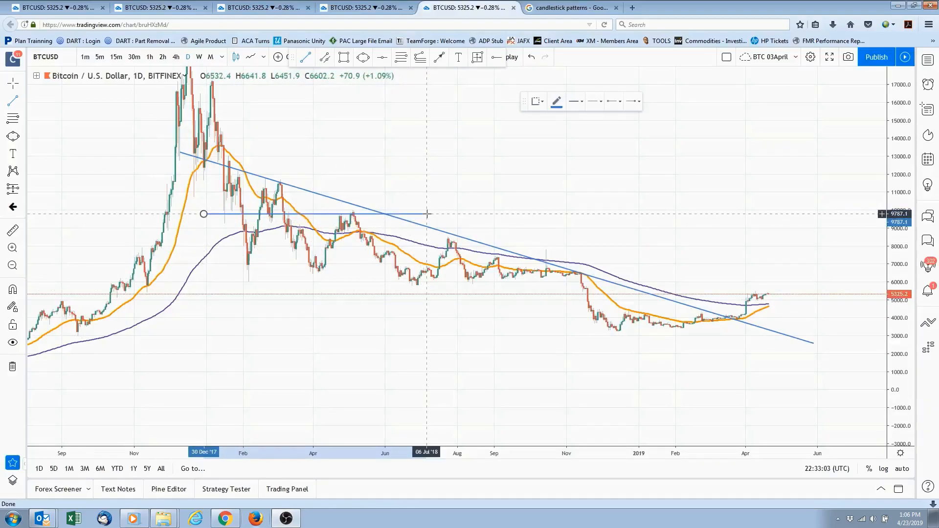
{"action": "left_click", "coordinate": [427, 214]}
Draw a near-horizontal support line under the 2018 lows, at about 6,175 from 29 Jan to 23 Nov 2018.
{"action": "left_click_drag", "start_coordinate": [486, 342], "coordinate": [534, 347]}
{"action": "scroll", "coordinate": [440, 334], "scroll_direction": "down", "scroll_amount": 1}
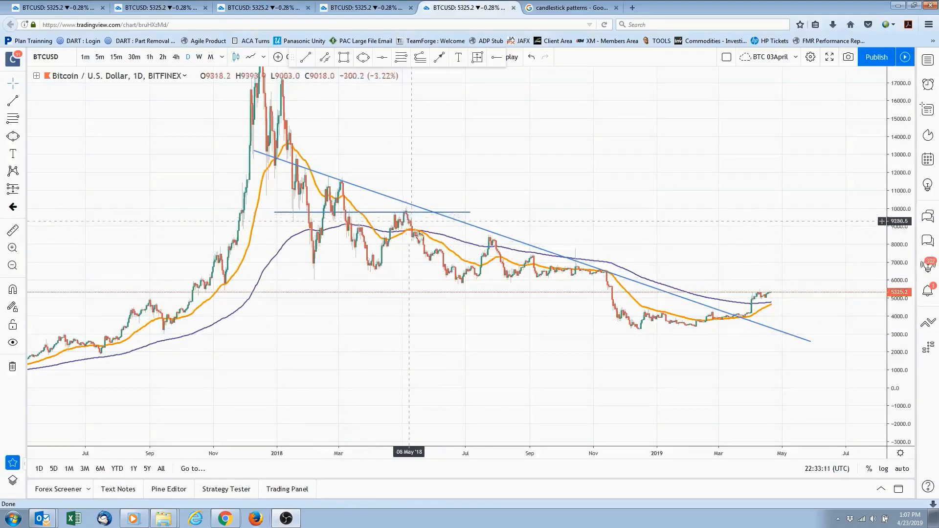
{"action": "left_click_drag", "start_coordinate": [423, 324], "coordinate": [399, 303]}
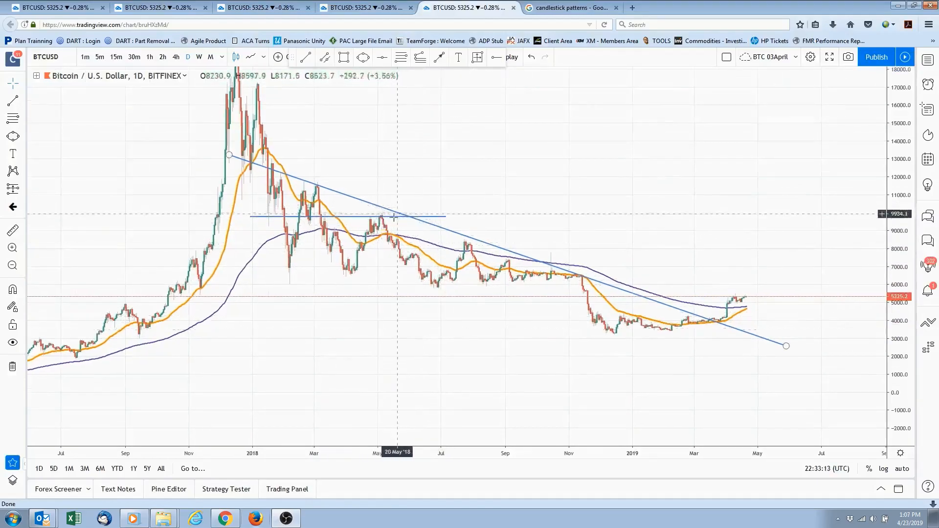
{"action": "left_click", "coordinate": [306, 59]}
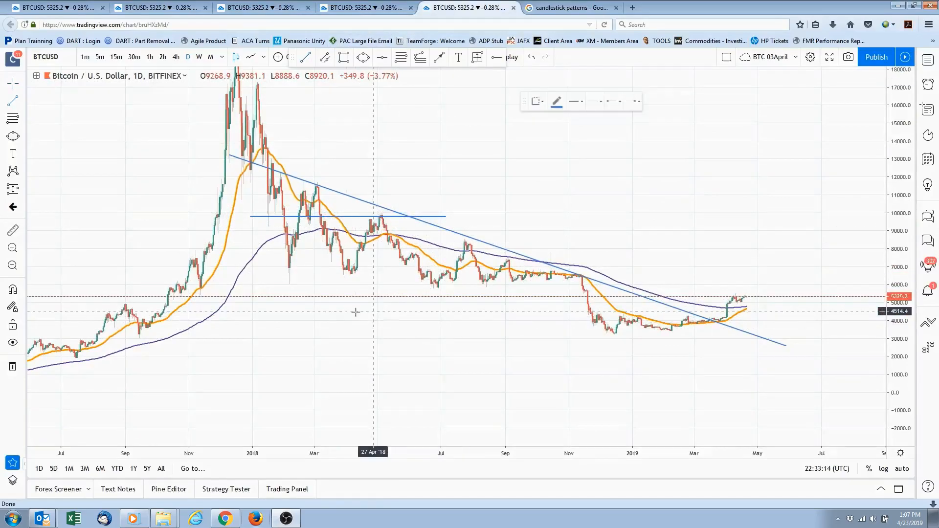
{"action": "left_click", "coordinate": [282, 281]}
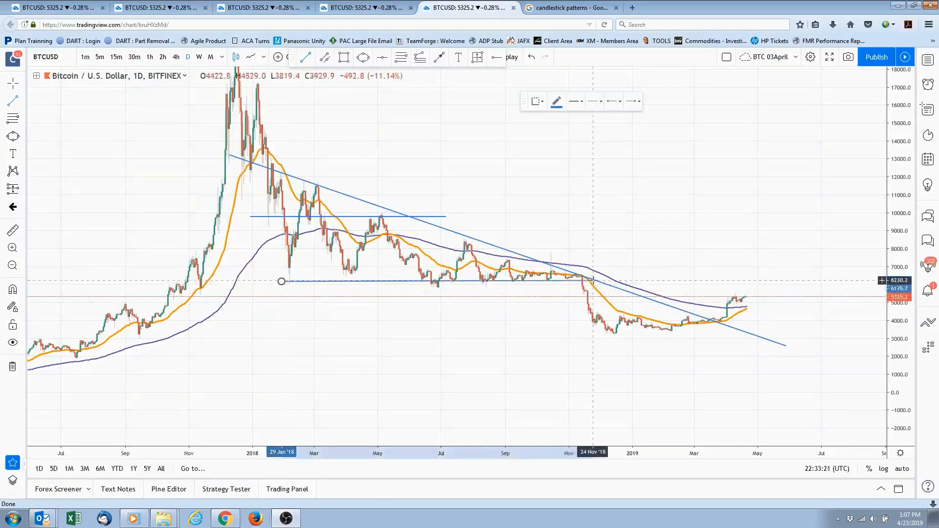
{"action": "left_click", "coordinate": [592, 282]}
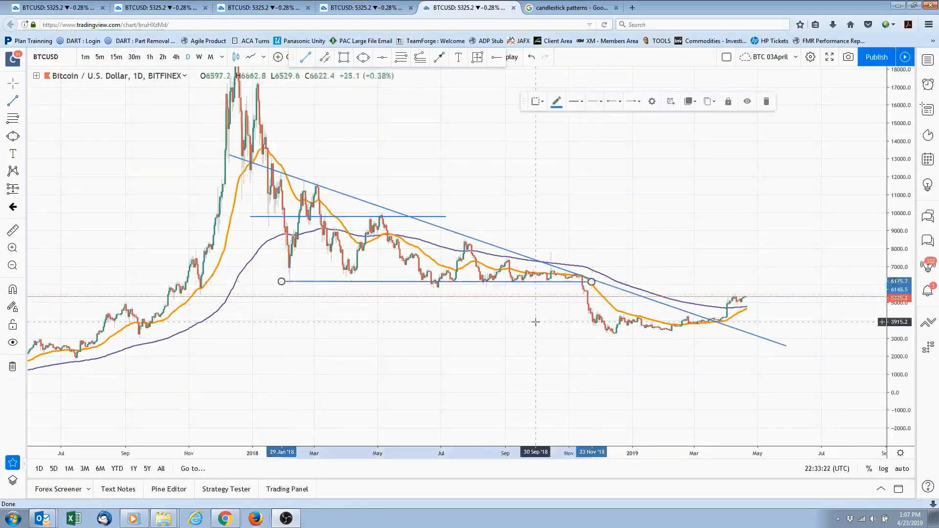
Move the floating drawing toolbar off the chart header and draw a red arrow from 9 Apr 2018 up to the support line near mid-June.
{"action": "scroll", "coordinate": [514, 334], "scroll_direction": "down", "scroll_amount": 2}
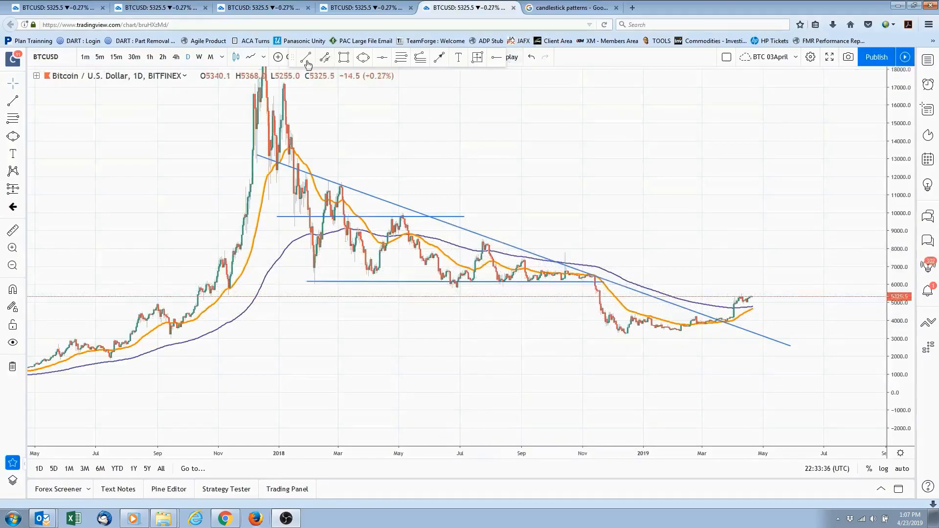
{"action": "left_click_drag", "start_coordinate": [295, 58], "coordinate": [437, 106]}
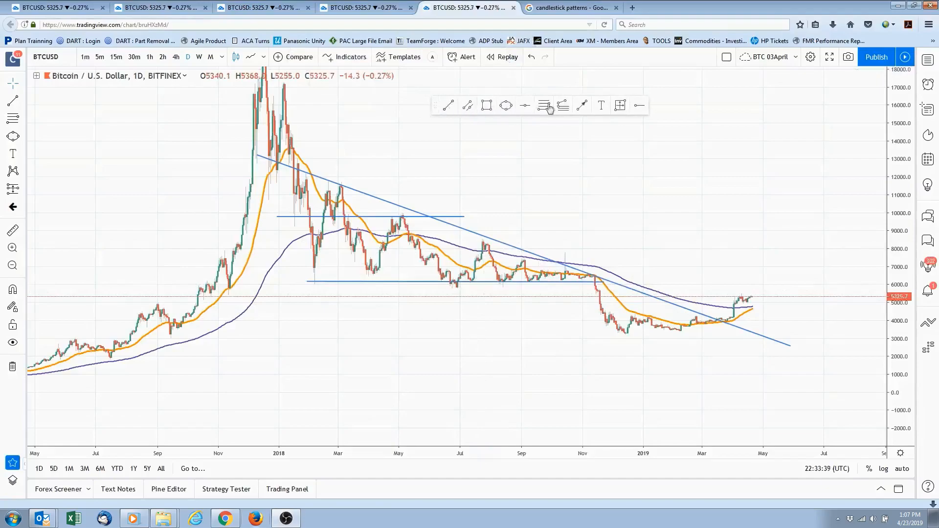
{"action": "left_click", "coordinate": [582, 108]}
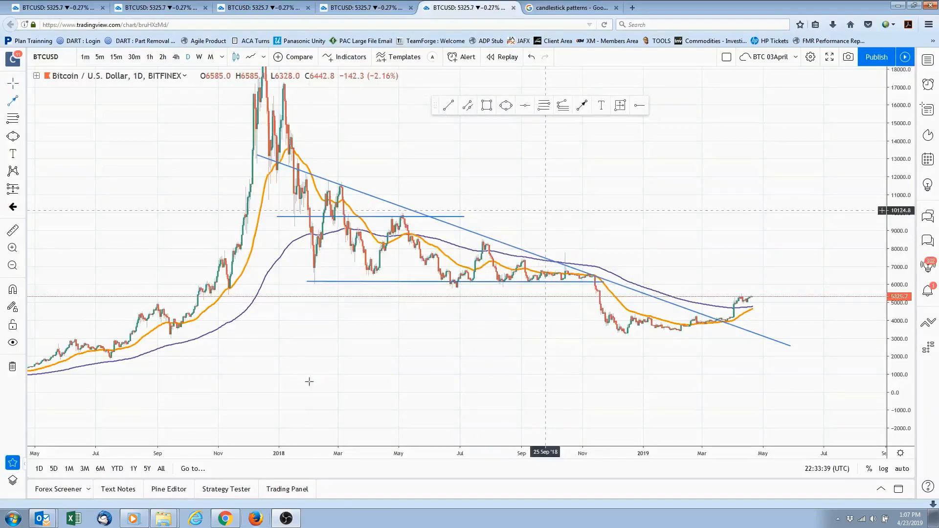
{"action": "left_click", "coordinate": [376, 347]}
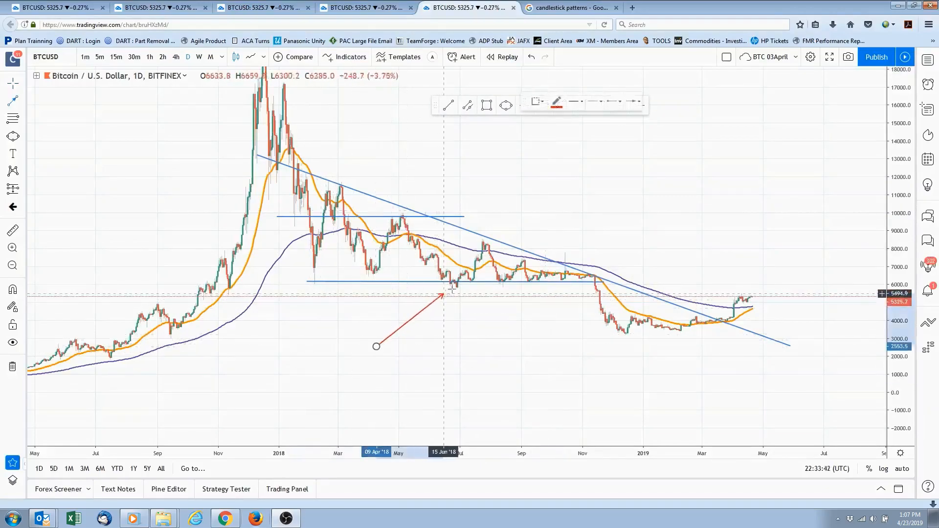
{"action": "left_click", "coordinate": [445, 286]}
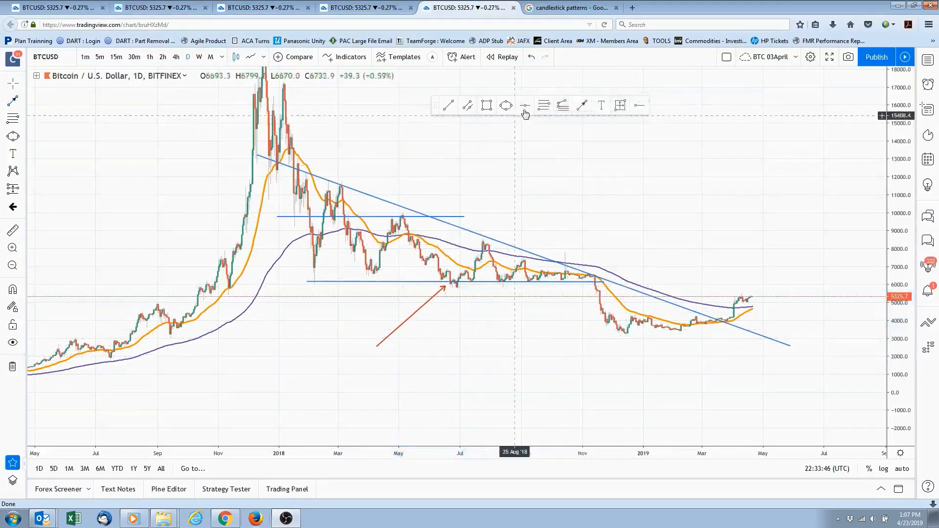
Draw a second red arrow from about 11,296 on 30 May 2018 down to the resistance line near the spring 2018 high.
{"action": "left_click", "coordinate": [582, 105]}
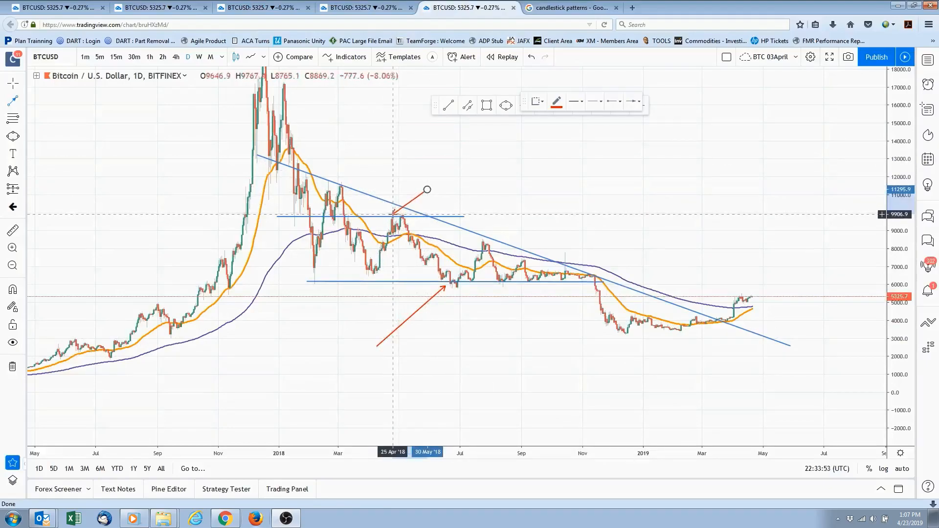
{"action": "left_click", "coordinate": [398, 213]}
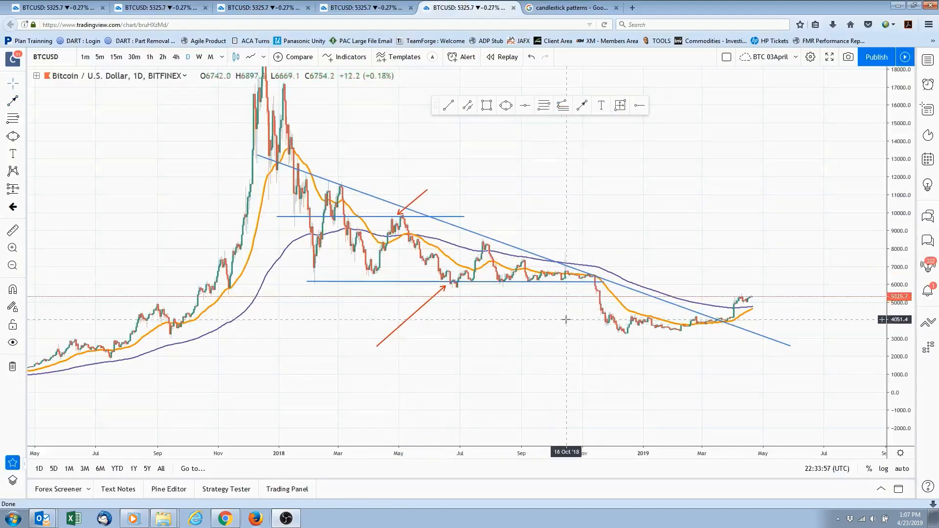
{"action": "left_click_drag", "start_coordinate": [537, 342], "coordinate": [513, 331]}
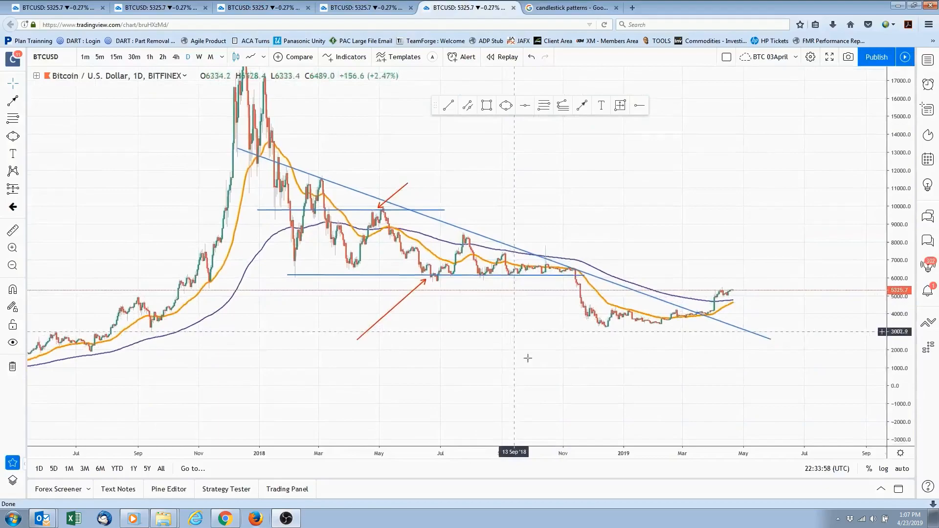
{"action": "scroll", "coordinate": [532, 349], "scroll_direction": "down", "scroll_amount": 1}
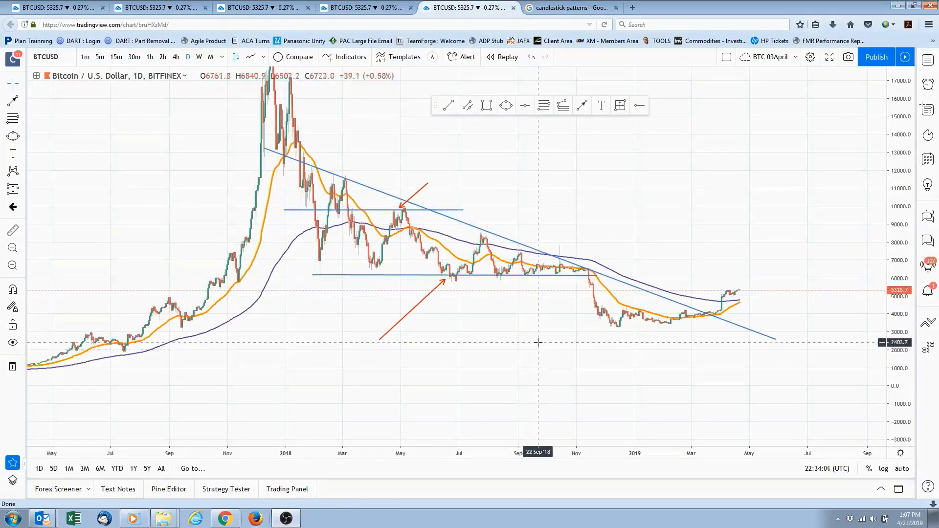
{"action": "left_click_drag", "start_coordinate": [535, 339], "coordinate": [474, 328]}
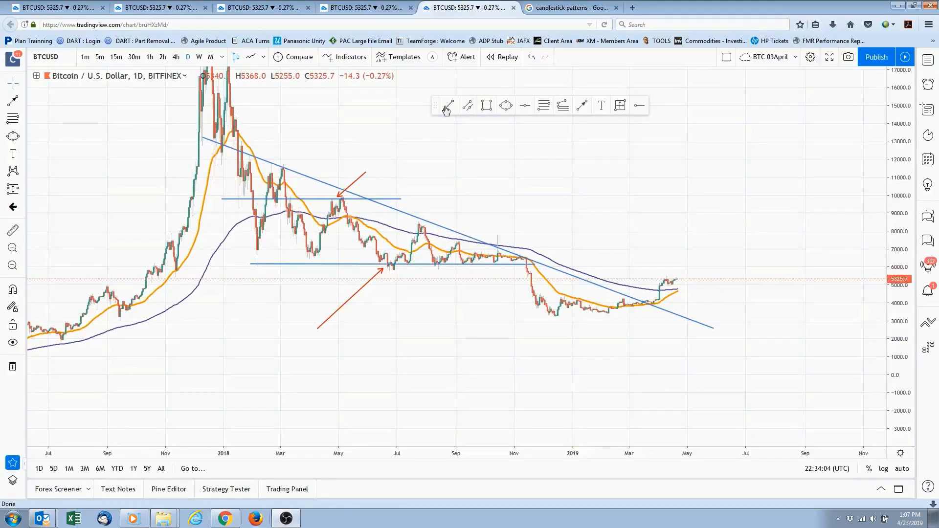
Draw short resistance lines at about 7,350 across the early September 2018 high and about 8,400 across the late-July 2018 high.
{"action": "left_click", "coordinate": [481, 242]}
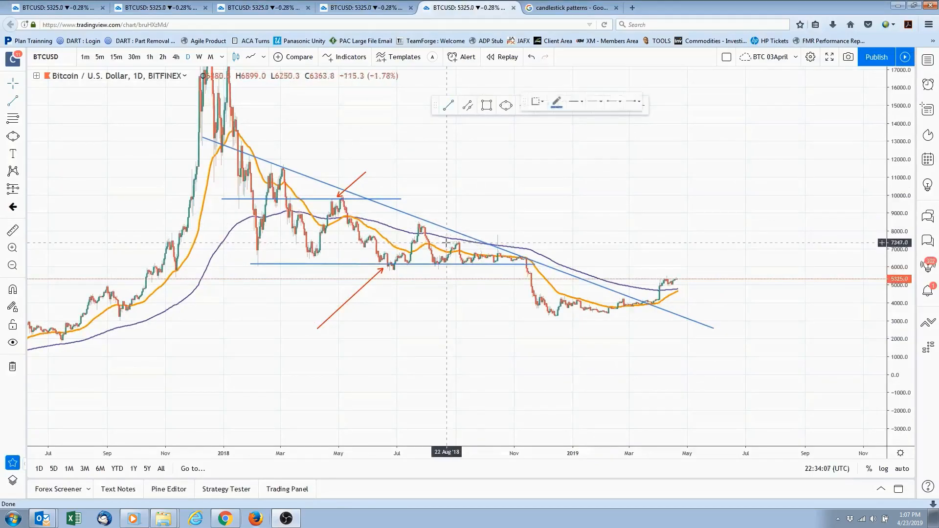
{"action": "left_click", "coordinate": [447, 243]}
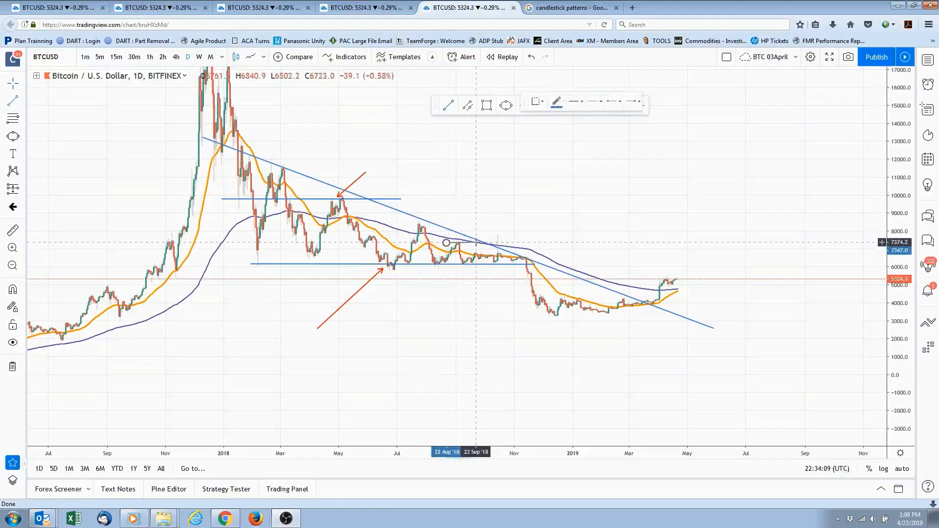
{"action": "left_click", "coordinate": [476, 242]}
{"action": "left_click", "coordinate": [496, 226]}
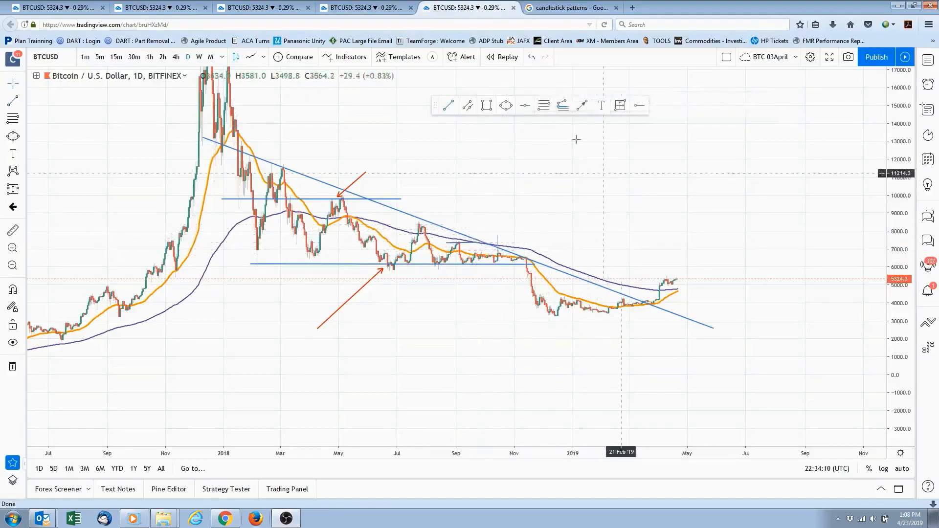
{"action": "left_click", "coordinate": [401, 223]}
{"action": "left_click", "coordinate": [443, 225]}
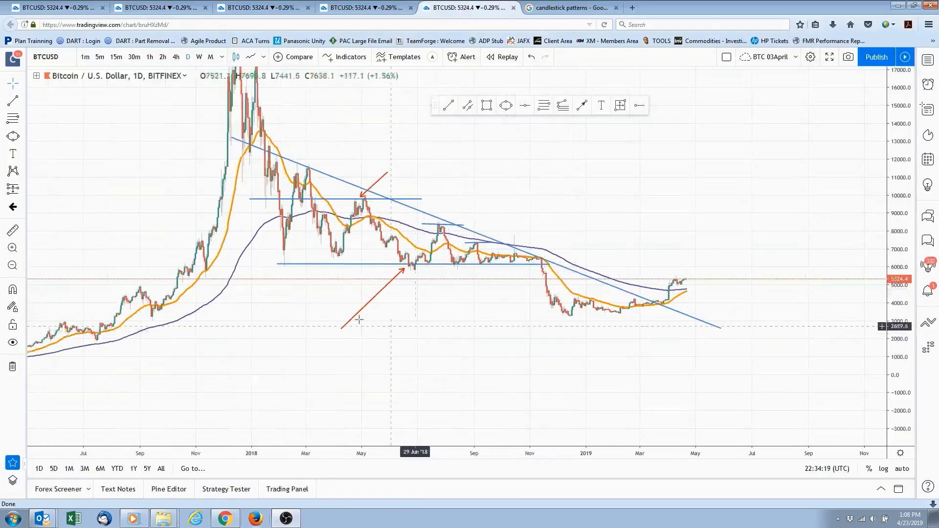
Draw a horizontal resistance line at about 11,492 from 30 Dec 2017 to 21 Apr 2018.
{"action": "left_click_drag", "start_coordinate": [321, 331], "coordinate": [439, 381]}
{"action": "scroll", "coordinate": [439, 381], "scroll_direction": "up", "scroll_amount": 1}
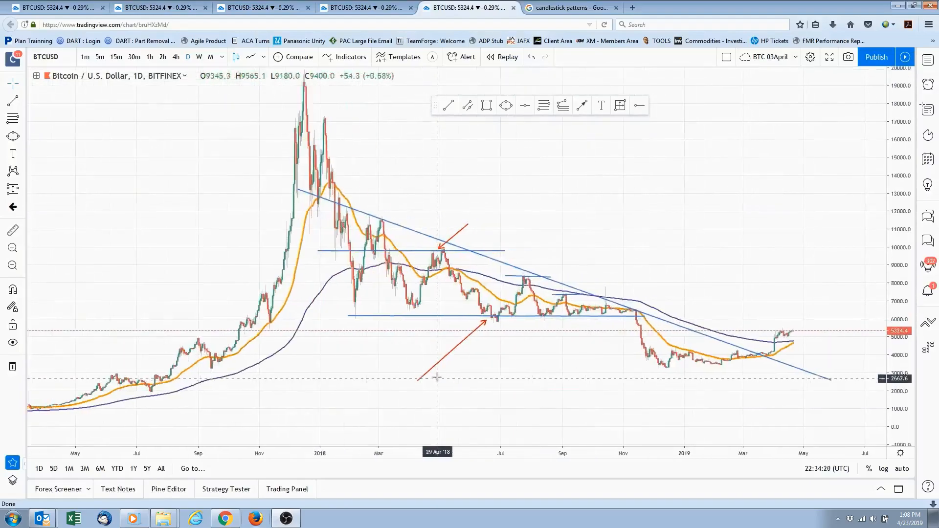
{"action": "left_click", "coordinate": [445, 108]}
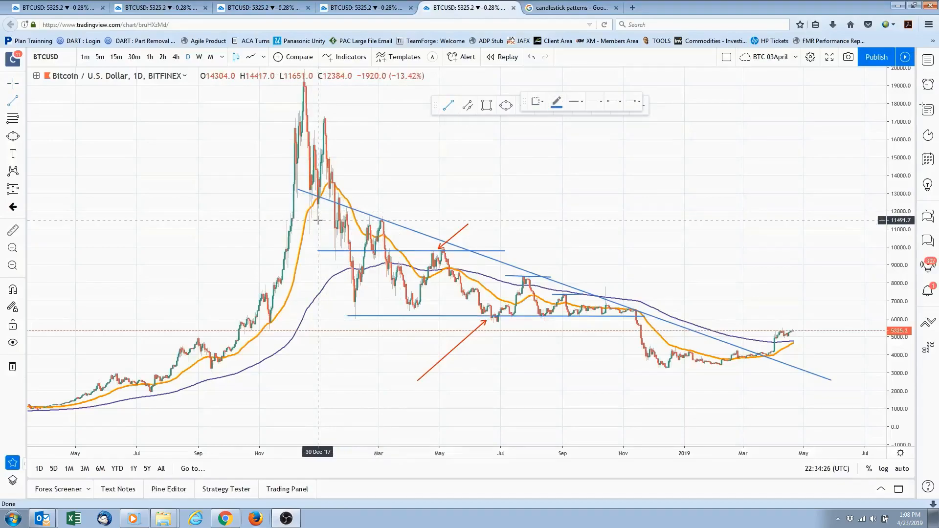
{"action": "left_click", "coordinate": [318, 220]}
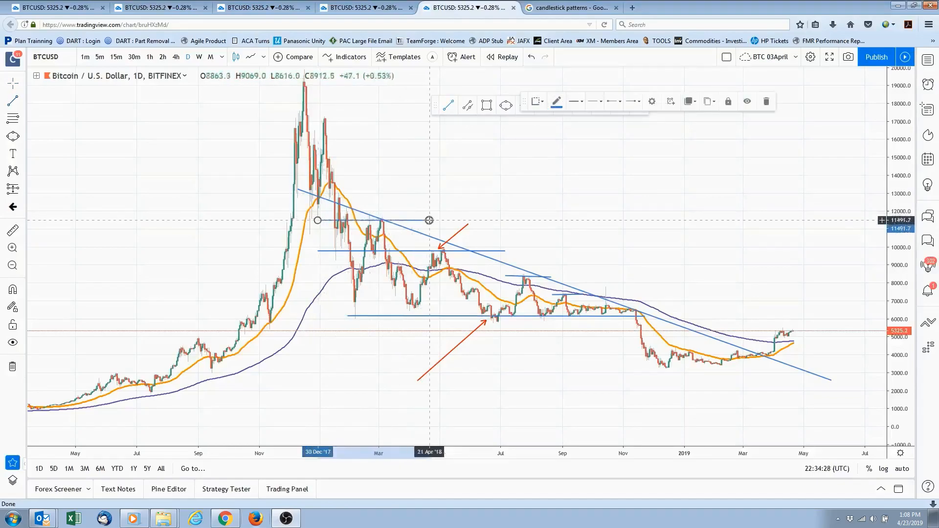
{"action": "left_click", "coordinate": [429, 220]}
Delete the two red arrows pointing at the support line and the 9,787 resistance line.
{"action": "left_click_drag", "start_coordinate": [607, 371], "coordinate": [541, 399]}
{"action": "left_click", "coordinate": [393, 374]}
{"action": "key", "text": "Delete"}
{"action": "left_click", "coordinate": [399, 258]}
{"action": "key", "text": "Delete"}
Draw a horizontal support line at about 6,905 from 18 Jan to 7 May 2018.
{"action": "scroll", "coordinate": [523, 238], "scroll_direction": "up", "scroll_amount": 1}
{"action": "left_click_drag", "start_coordinate": [469, 240], "coordinate": [551, 229]}
{"action": "scroll", "coordinate": [552, 233], "scroll_direction": "up", "scroll_amount": 1}
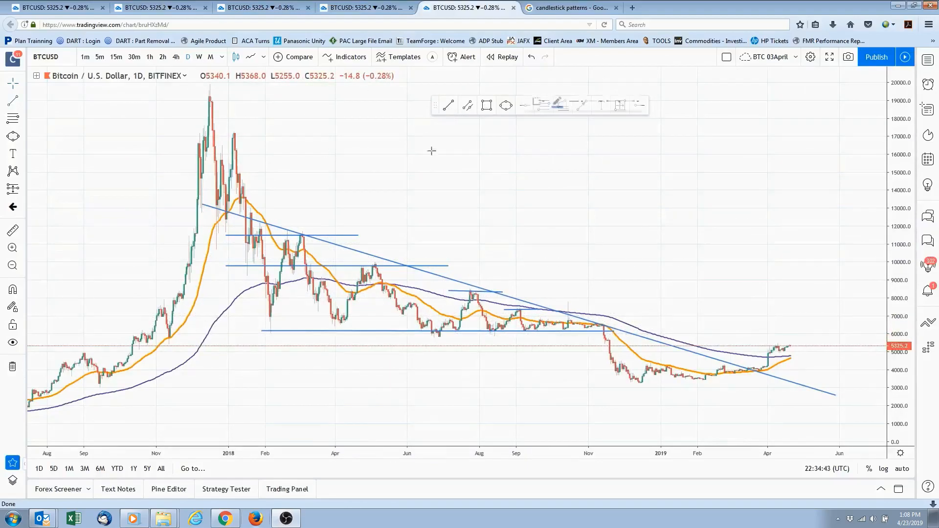
{"action": "left_click", "coordinate": [248, 318]}
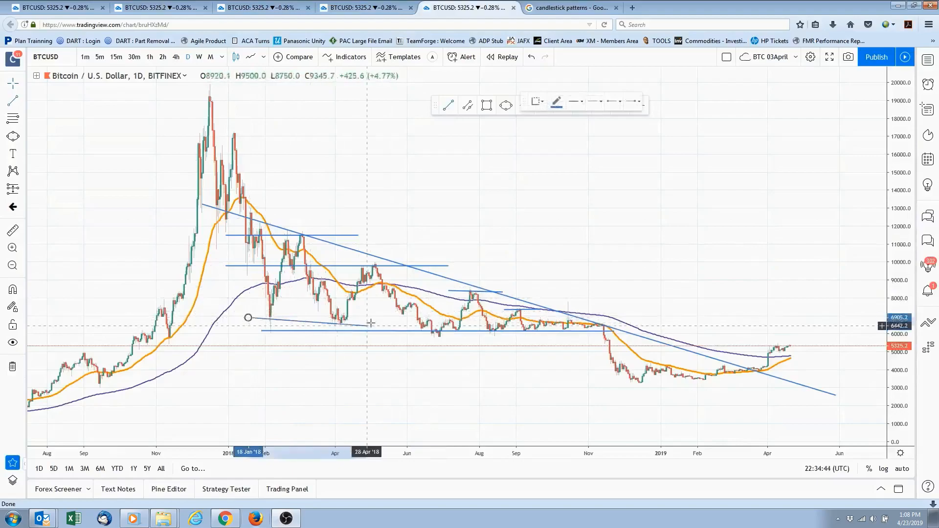
{"action": "left_click", "coordinate": [377, 317]}
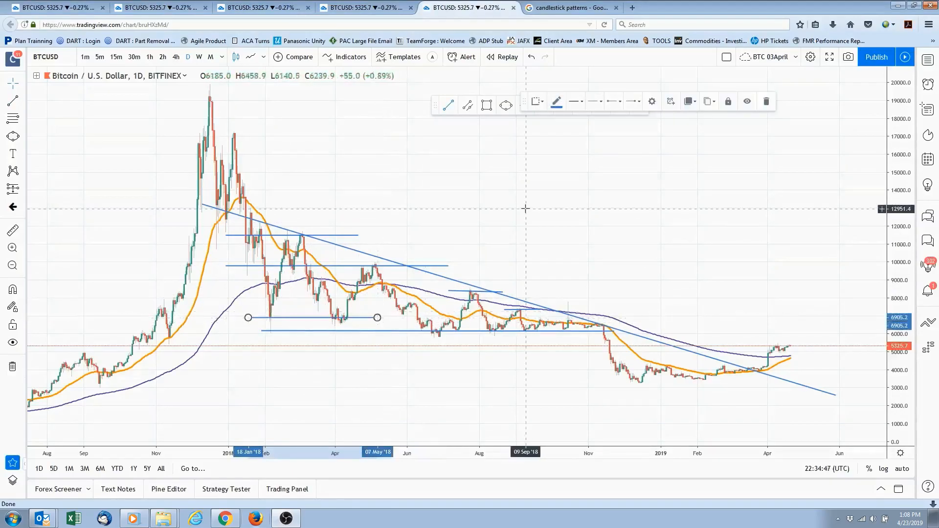
{"action": "scroll", "coordinate": [502, 244], "scroll_direction": "down", "scroll_amount": 1}
{"action": "scroll", "coordinate": [499, 250], "scroll_direction": "up", "scroll_amount": 1}
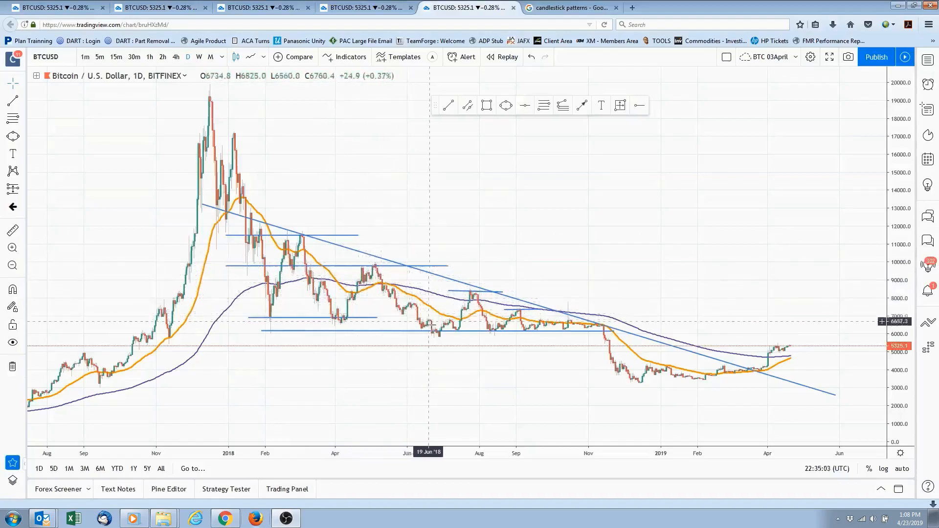
Draw a red arrow from about 13,412 on 10 Apr 2018 down to the early March 2018 high and move the floating style toolbar above the drawing toolbar.
{"action": "left_click_drag", "start_coordinate": [474, 385], "coordinate": [535, 365]}
{"action": "scroll", "coordinate": [534, 366], "scroll_direction": "up", "scroll_amount": 2}
{"action": "mouse_move", "coordinate": [407, 379]}
{"action": "left_mouse_down"}
{"action": "mouse_move", "coordinate": [452, 386]}
{"action": "mouse_move", "coordinate": [484, 406]}
{"action": "left_mouse_up"}
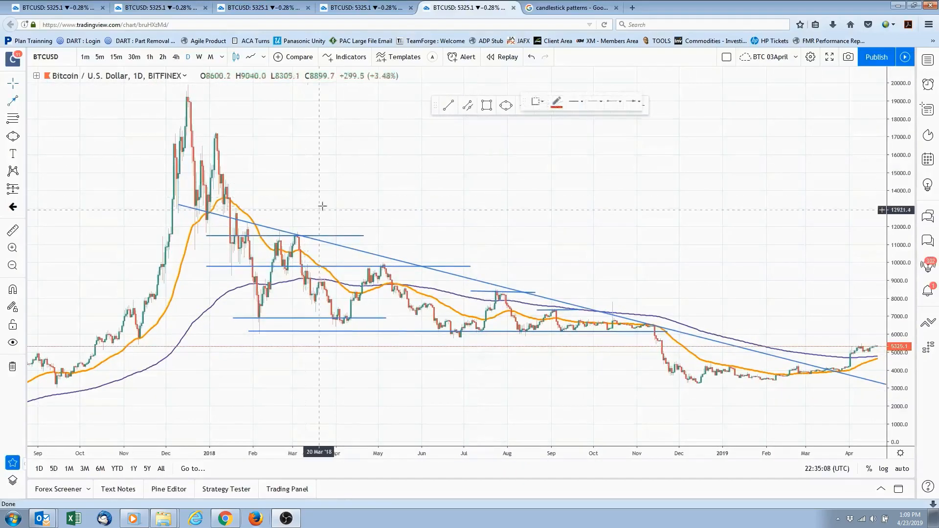
{"action": "left_click", "coordinate": [348, 201]}
{"action": "left_click", "coordinate": [304, 232]}
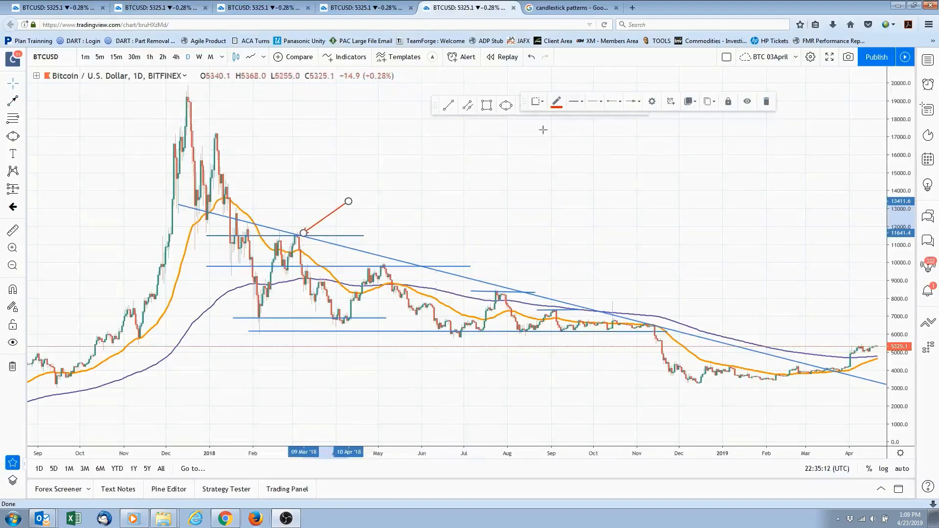
{"action": "left_click_drag", "start_coordinate": [530, 103], "coordinate": [534, 69]}
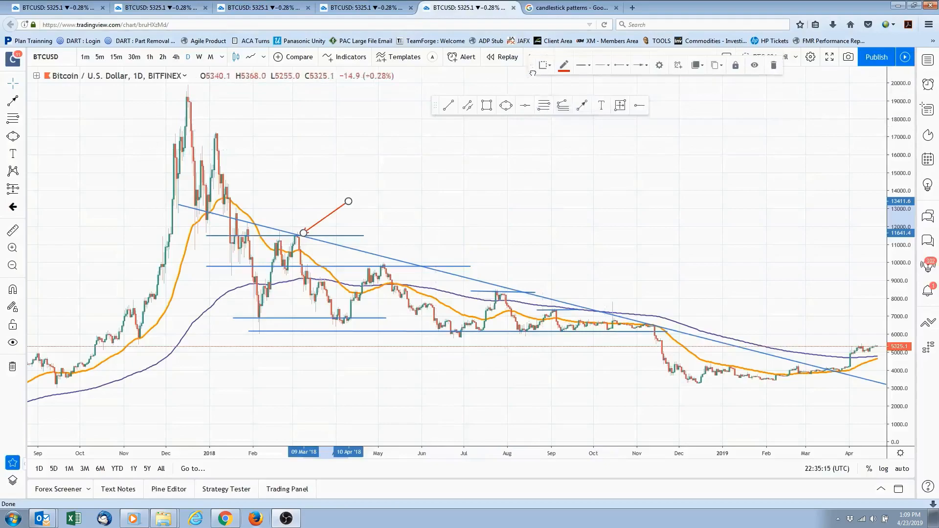
{"action": "left_click", "coordinate": [723, 123]}
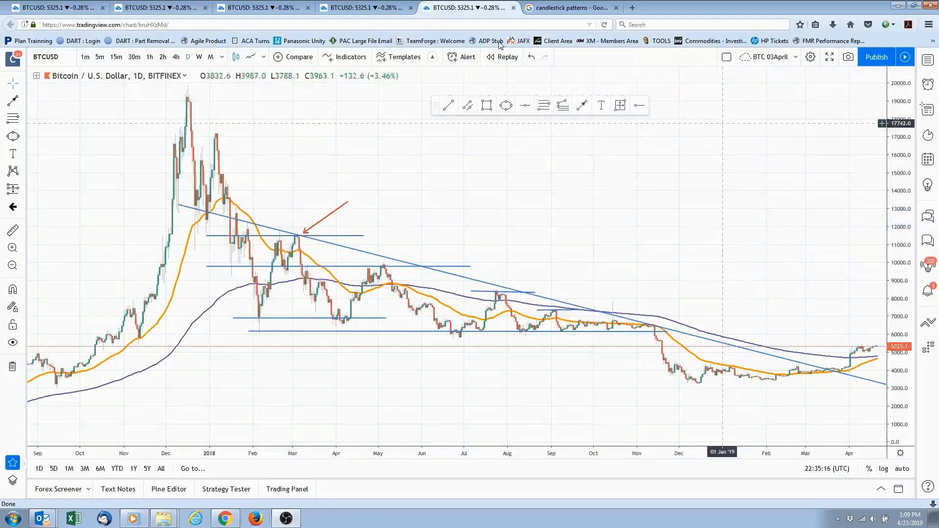
Add a "Sell" text label and place it at the tail of the arrow marking the March 2018 high.
{"action": "left_click", "coordinate": [603, 107]}
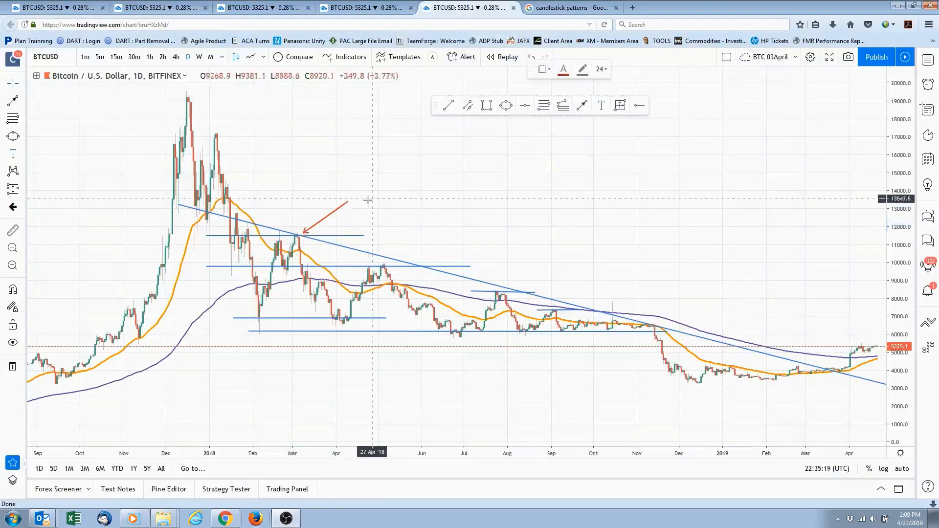
{"action": "left_click", "coordinate": [368, 201]}
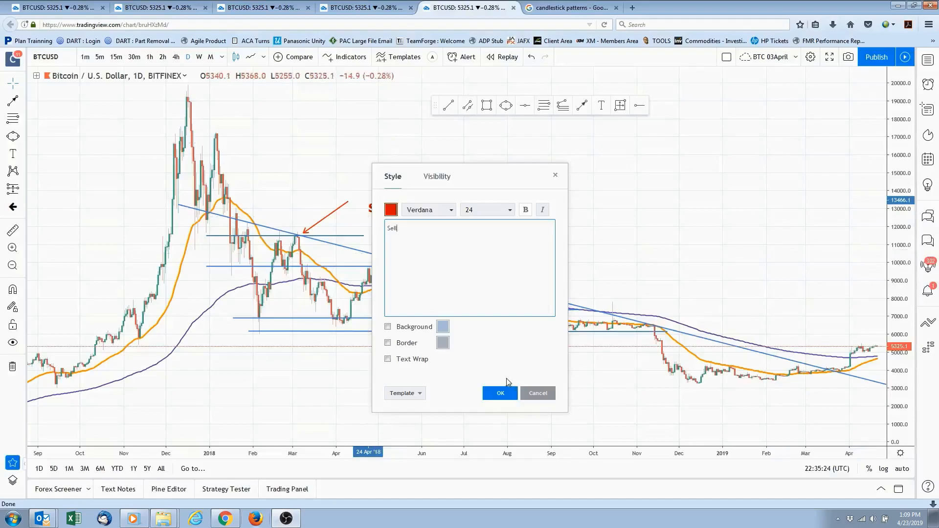
{"action": "left_click", "coordinate": [500, 393]}
{"action": "left_click_drag", "start_coordinate": [375, 216], "coordinate": [345, 197]}
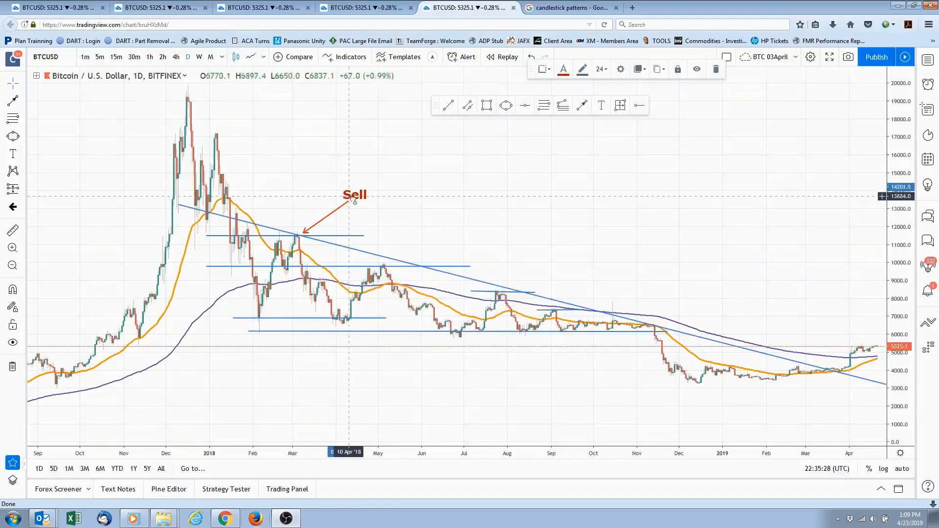
Duplicate the red arrow and its "Sell" label, placing the copies at the early May 2018 high.
{"action": "left_click", "coordinate": [331, 218]}
{"action": "key", "text": "ctrl+c"}
{"action": "key", "text": "ctrl+v"}
{"action": "left_click_drag", "start_coordinate": [323, 206], "coordinate": [408, 251]}
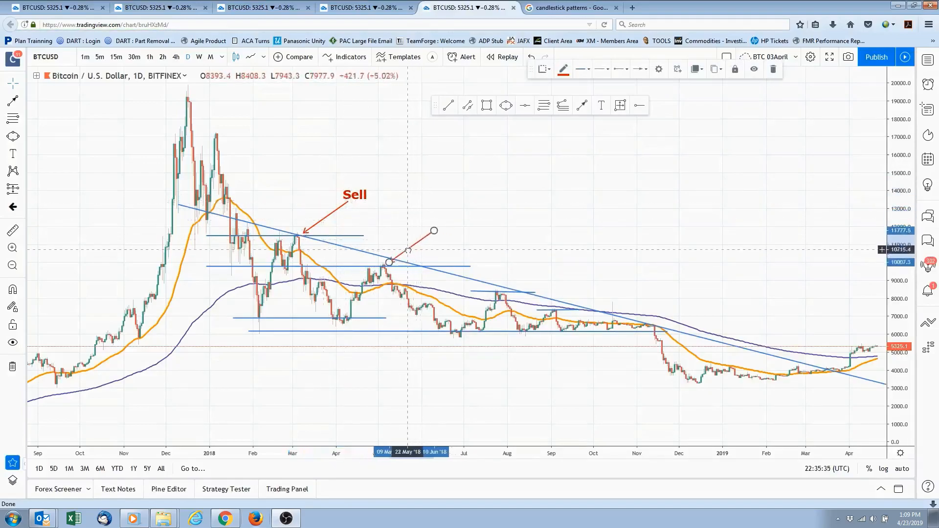
{"action": "left_click", "coordinate": [365, 198]}
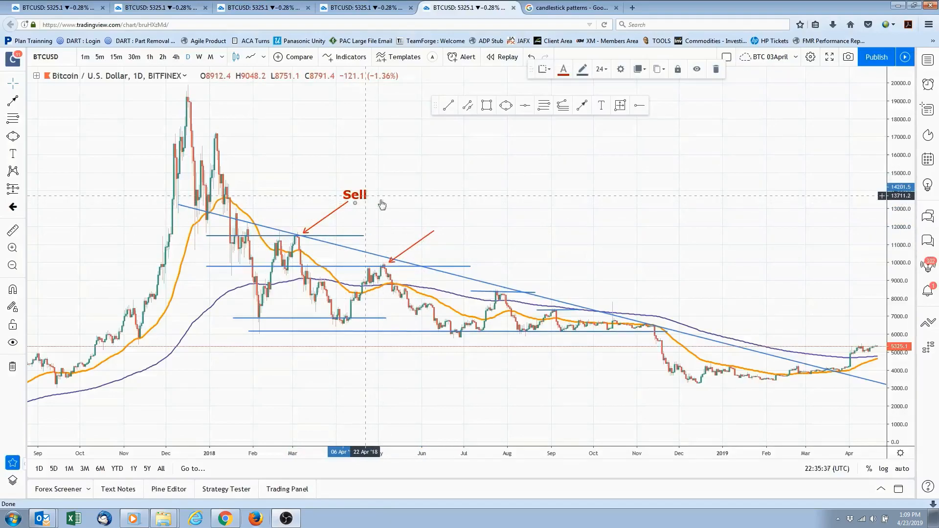
{"action": "left_click_drag", "start_coordinate": [361, 175], "coordinate": [455, 222]}
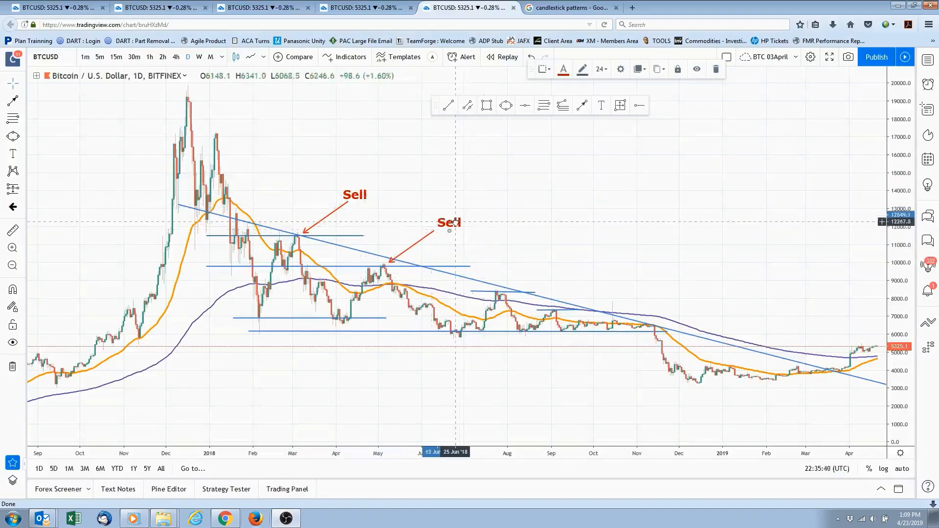
Copy the arrow and "Sell" label from the May high to the late-July 2018 high.
{"action": "left_click", "coordinate": [424, 239]}
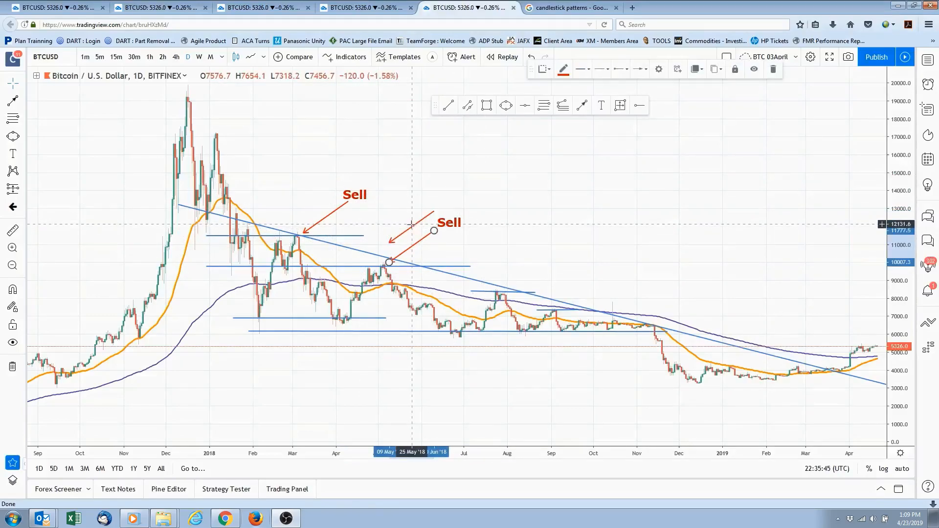
{"action": "left_click_drag", "start_coordinate": [413, 231], "coordinate": [530, 276]}
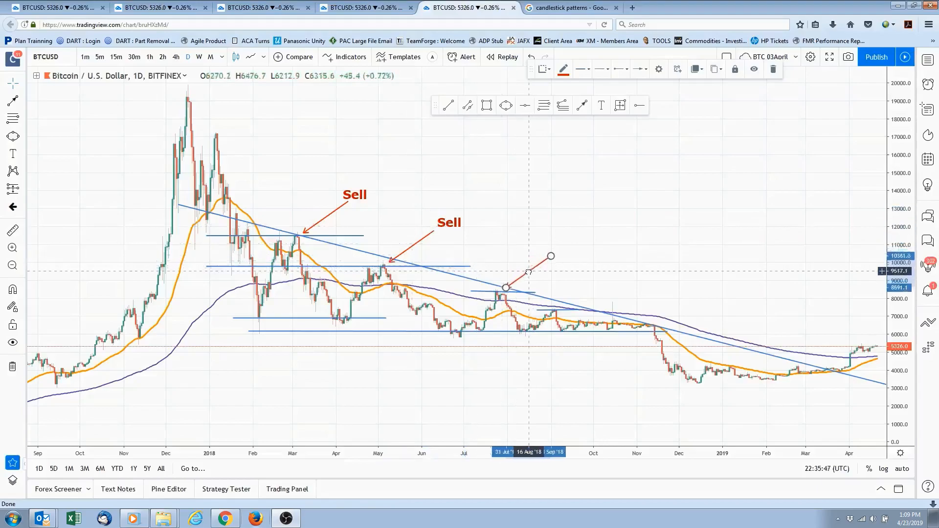
{"action": "left_click", "coordinate": [622, 346]}
{"action": "left_click_drag", "start_coordinate": [583, 403], "coordinate": [504, 363]}
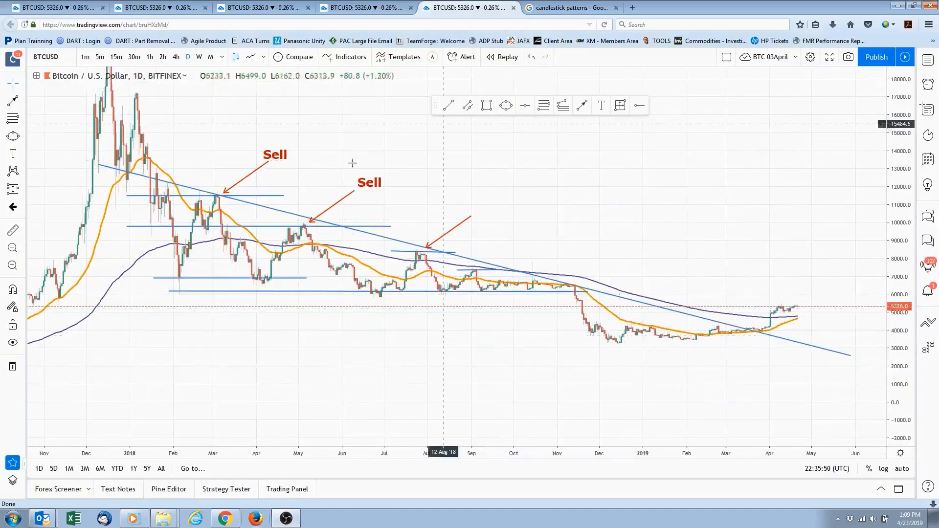
{"action": "left_click", "coordinate": [370, 188]}
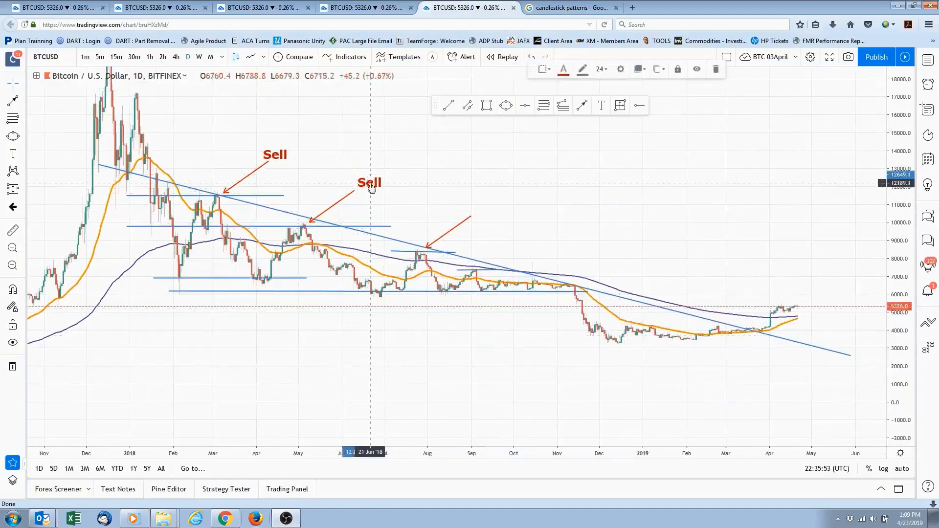
{"action": "left_click_drag", "start_coordinate": [371, 188], "coordinate": [492, 211]}
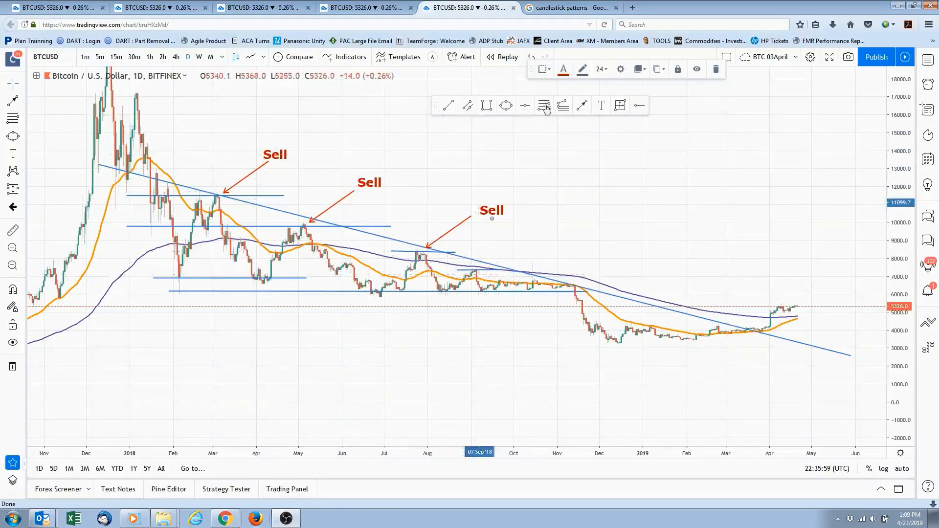
Draw a red arrow from about 7,995 on 9 Dec 2018 to the trend line at about 6,606 on 13 Nov 2018.
{"action": "left_click", "coordinate": [582, 105]}
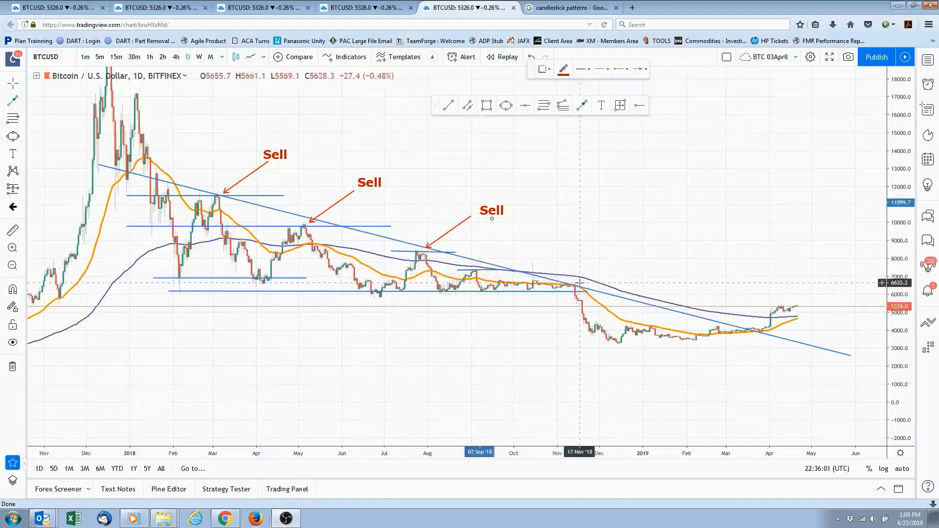
{"action": "left_click", "coordinate": [576, 283]}
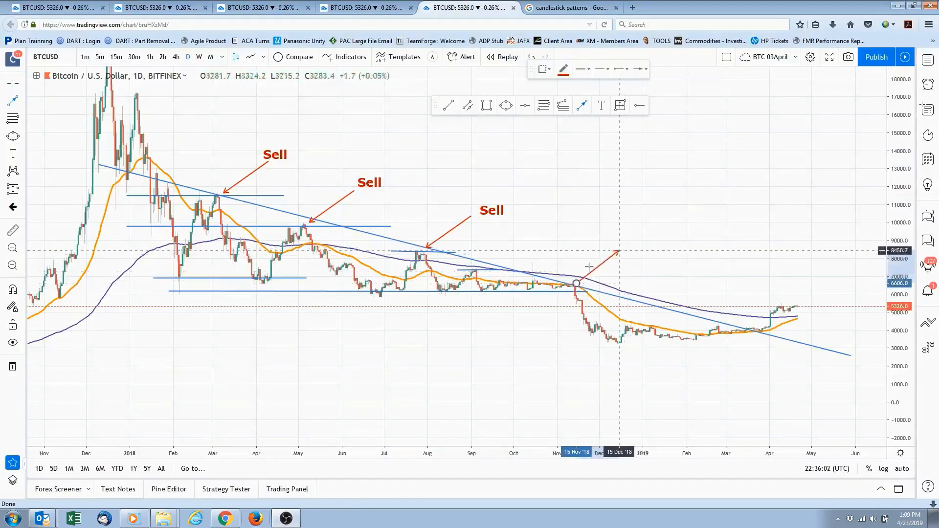
{"action": "left_click", "coordinate": [620, 251]}
{"action": "left_click_drag", "start_coordinate": [577, 283], "coordinate": [653, 224]}
{"action": "left_click_drag", "start_coordinate": [619, 251], "coordinate": [578, 284]}
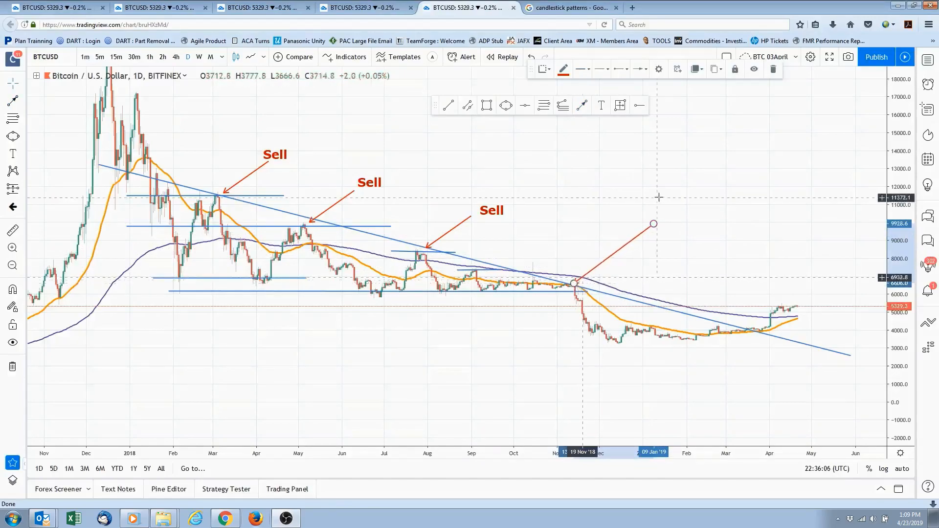
{"action": "left_click_drag", "start_coordinate": [653, 224], "coordinate": [611, 258]}
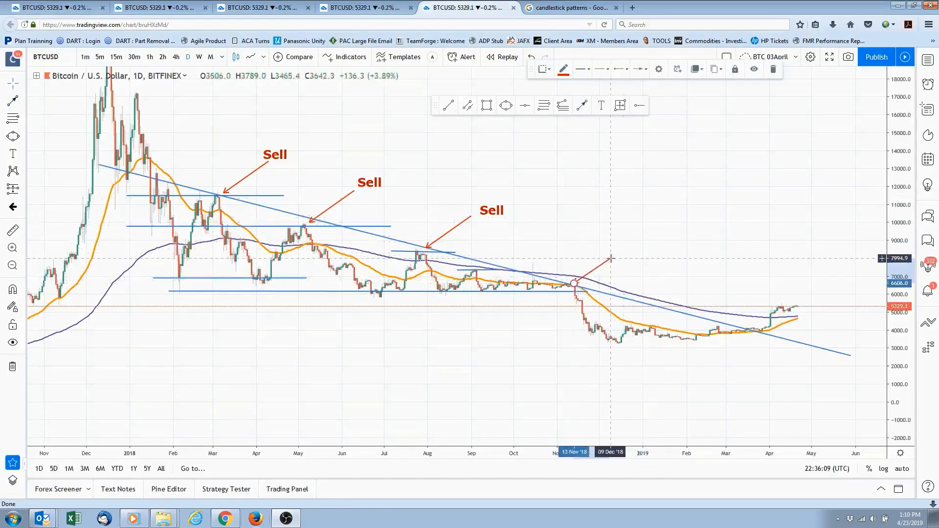
{"action": "left_click", "coordinate": [635, 248]}
Duplicate the "Sell" label of the July high and place the copy at the tail of the November 2018 arrow.
{"action": "left_click", "coordinate": [493, 211]}
{"action": "left_click_drag", "start_coordinate": [506, 204], "coordinate": [631, 253]}
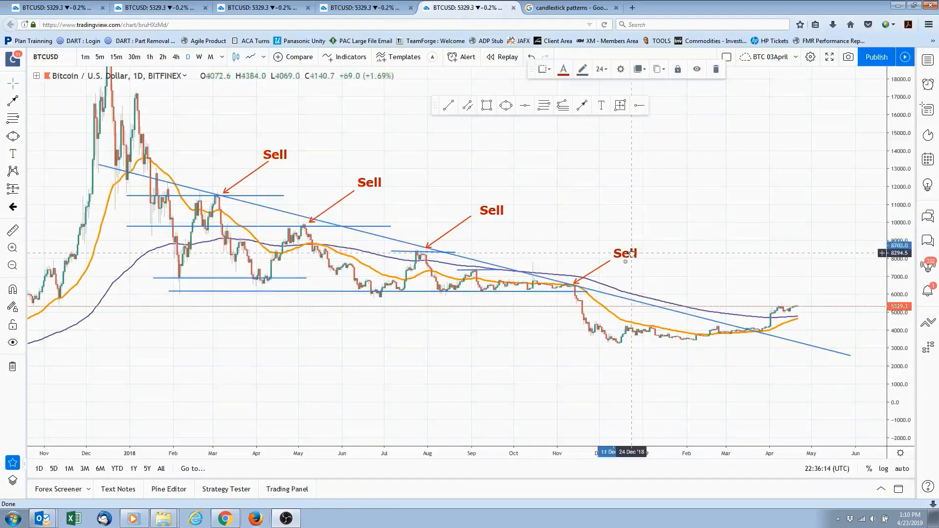
{"action": "left_click", "coordinate": [560, 331]}
Draw a horizontal support line under the winter lows at about 3,411 from 13 Aug 2018 to 14 Apr 2019.
{"action": "scroll", "coordinate": [541, 355], "scroll_direction": "down", "scroll_amount": 3}
{"action": "left_click_drag", "start_coordinate": [512, 360], "coordinate": [482, 386]}
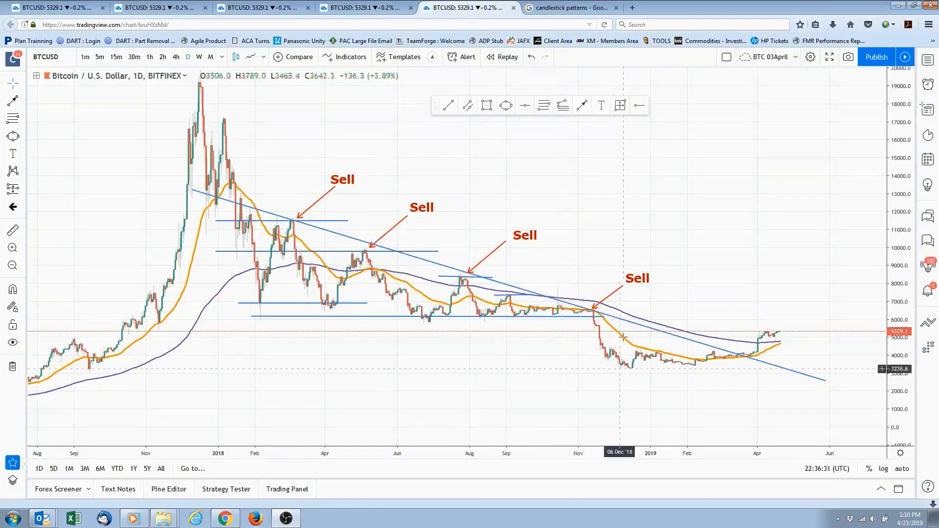
{"action": "left_click_drag", "start_coordinate": [630, 394], "coordinate": [564, 343]}
{"action": "scroll", "coordinate": [565, 348], "scroll_direction": "down", "scroll_amount": 1}
{"action": "left_click", "coordinate": [450, 111]}
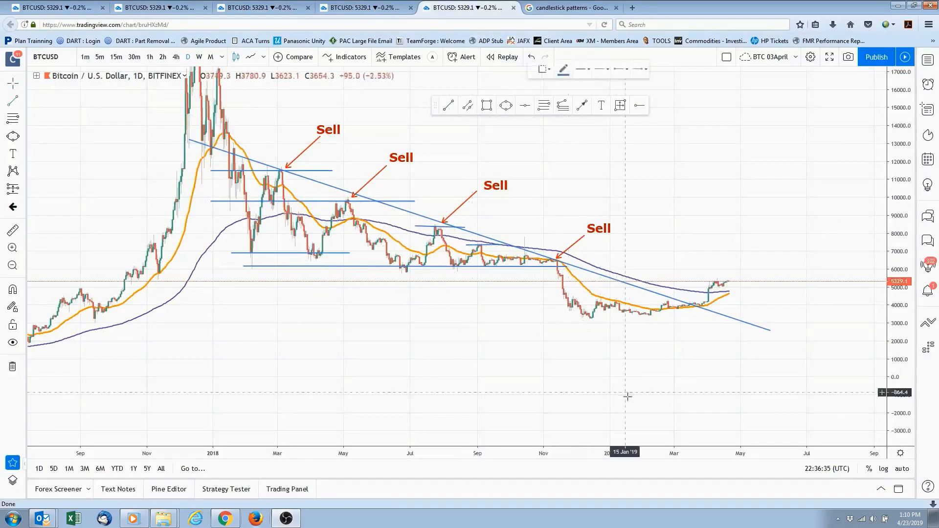
{"action": "left_click", "coordinate": [456, 315]}
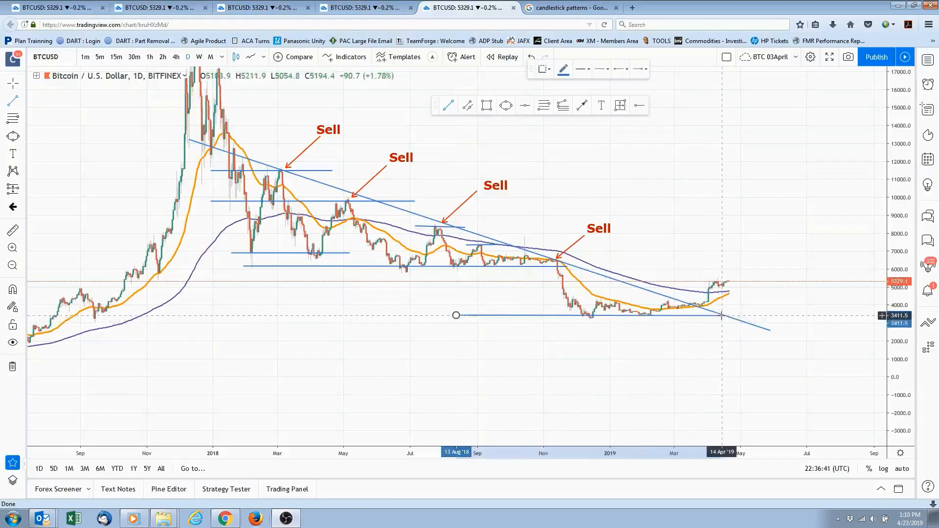
{"action": "left_click", "coordinate": [722, 315]}
{"action": "left_click", "coordinate": [694, 348]}
Stretch the price scale and enlarge the chart around the late 2018 to April 2019 price action.
{"action": "scroll", "coordinate": [690, 350], "scroll_direction": "down", "scroll_amount": 2}
{"action": "left_click_drag", "start_coordinate": [627, 361], "coordinate": [577, 392]}
{"action": "left_click_drag", "start_coordinate": [902, 386], "coordinate": [901, 335]}
{"action": "scroll", "coordinate": [795, 381], "scroll_direction": "up", "scroll_amount": 1}
{"action": "left_click_drag", "start_coordinate": [769, 382], "coordinate": [833, 309]}
{"action": "scroll", "coordinate": [568, 347], "scroll_direction": "up", "scroll_amount": 2}
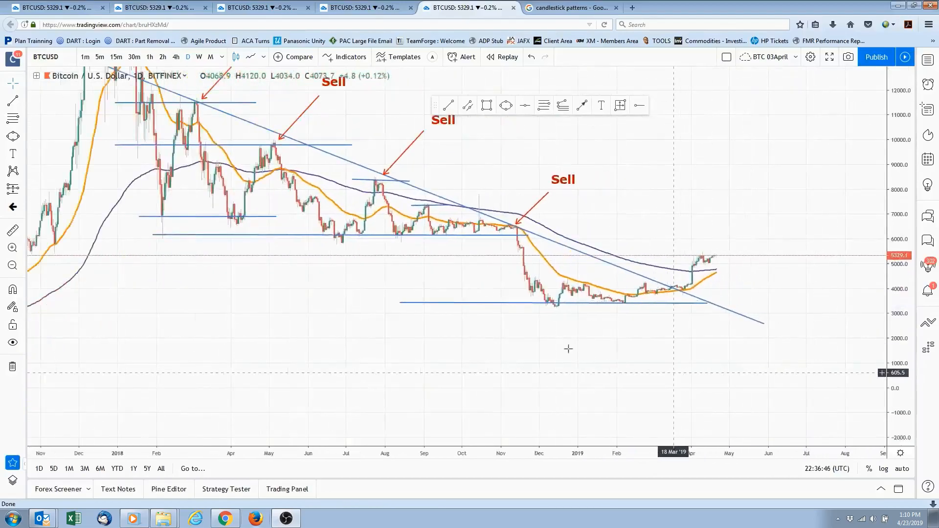
Place a short position on the November 2018 sell point with its entry at about 6,501 on 15 Nov 2018.
{"action": "left_click_drag", "start_coordinate": [567, 369], "coordinate": [562, 395]}
{"action": "scroll", "coordinate": [862, 381], "scroll_direction": "up", "scroll_amount": 1}
{"action": "left_click_drag", "start_coordinate": [908, 385], "coordinate": [788, 301]}
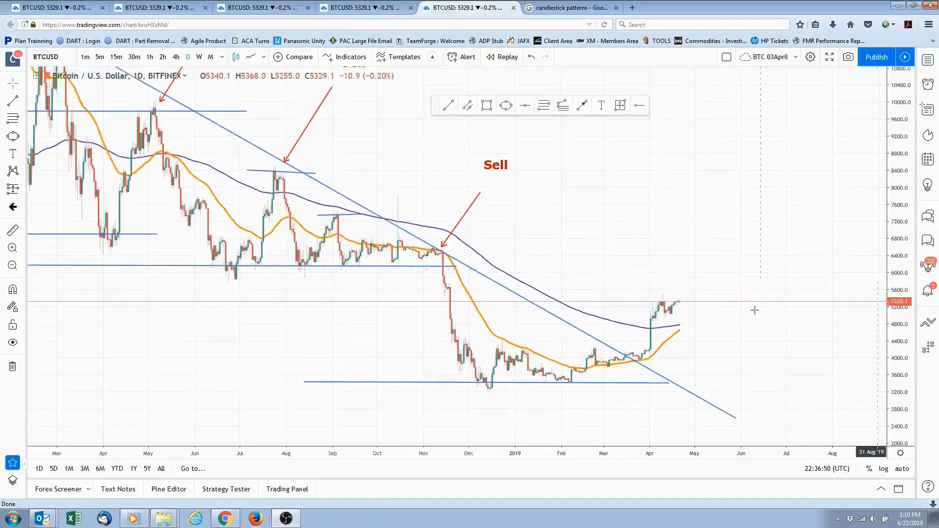
{"action": "scroll", "coordinate": [789, 300], "scroll_direction": "up", "scroll_amount": 1}
{"action": "left_click_drag", "start_coordinate": [329, 338], "coordinate": [332, 318]}
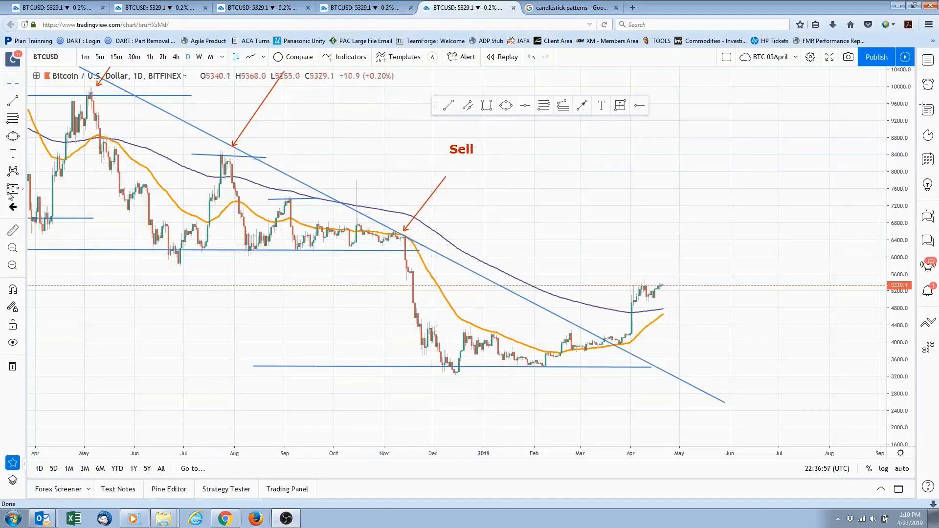
{"action": "left_click", "coordinate": [23, 189]}
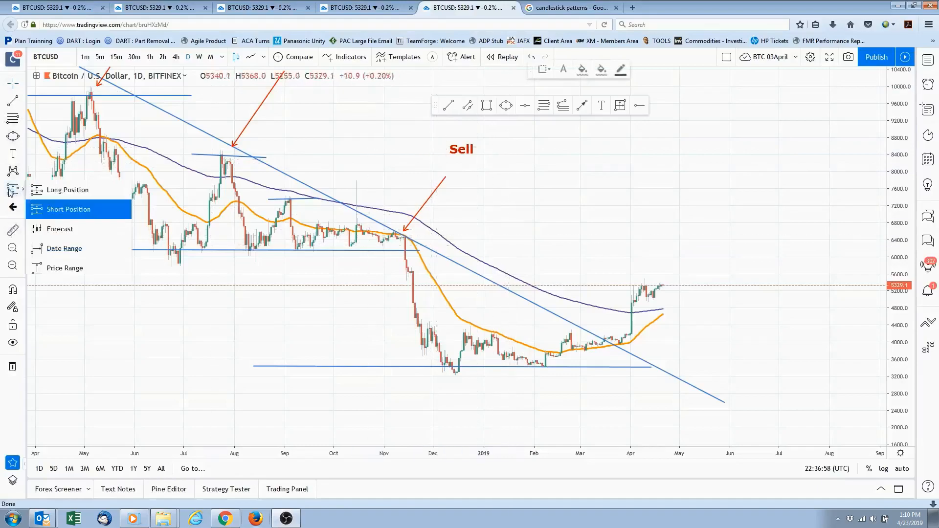
{"action": "left_click", "coordinate": [78, 210]}
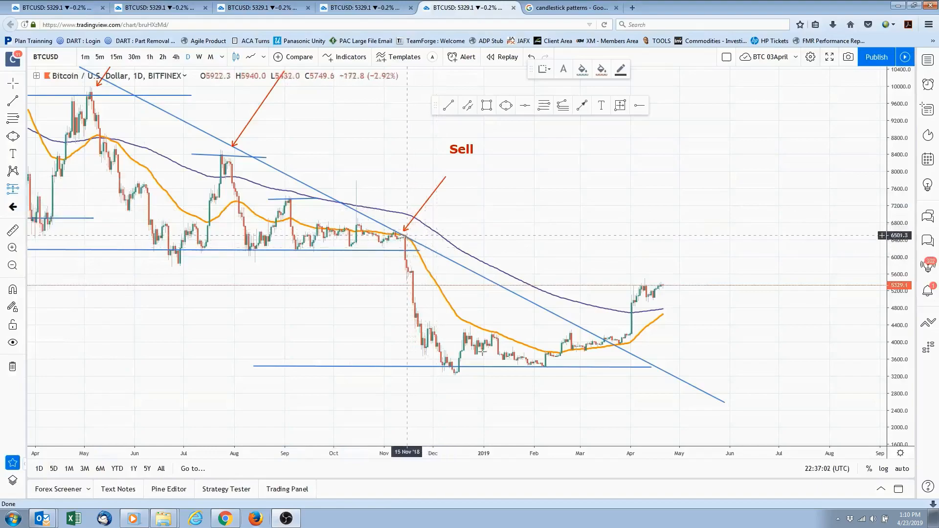
{"action": "left_click", "coordinate": [406, 236]}
Resize the short position to a target of about 3,267, a stop of about 6,811 and an end date around 6 Feb 2019.
{"action": "left_click_drag", "start_coordinate": [409, 300], "coordinate": [425, 378]}
{"action": "left_click_drag", "start_coordinate": [489, 236], "coordinate": [543, 236]}
{"action": "left_click_drag", "start_coordinate": [407, 378], "coordinate": [442, 374]}
{"action": "left_click_drag", "start_coordinate": [407, 177], "coordinate": [397, 222]}
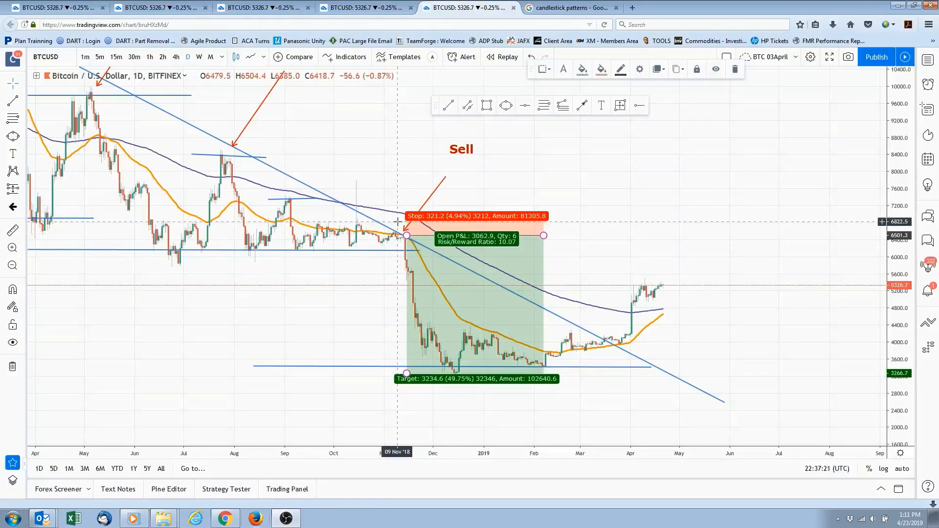
{"action": "left_click", "coordinate": [602, 258]}
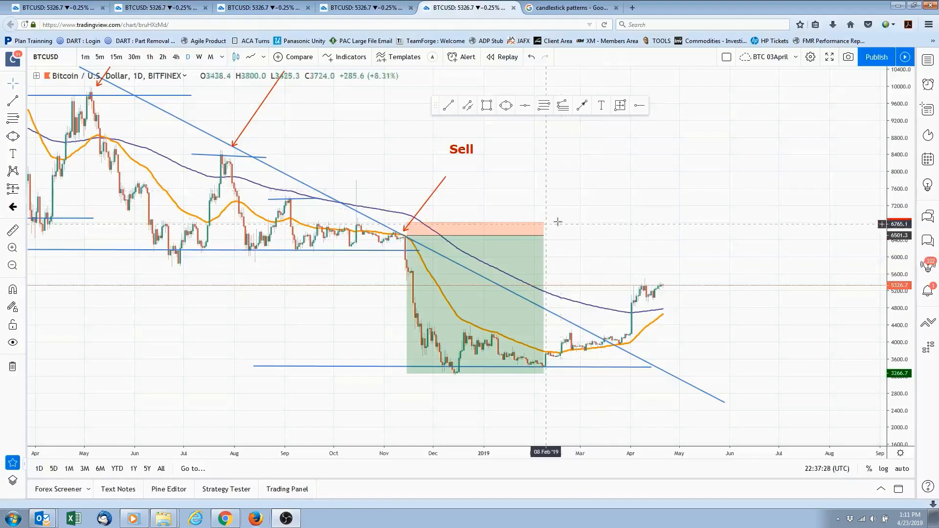
{"action": "left_click", "coordinate": [526, 266]}
{"action": "left_click", "coordinate": [557, 264]}
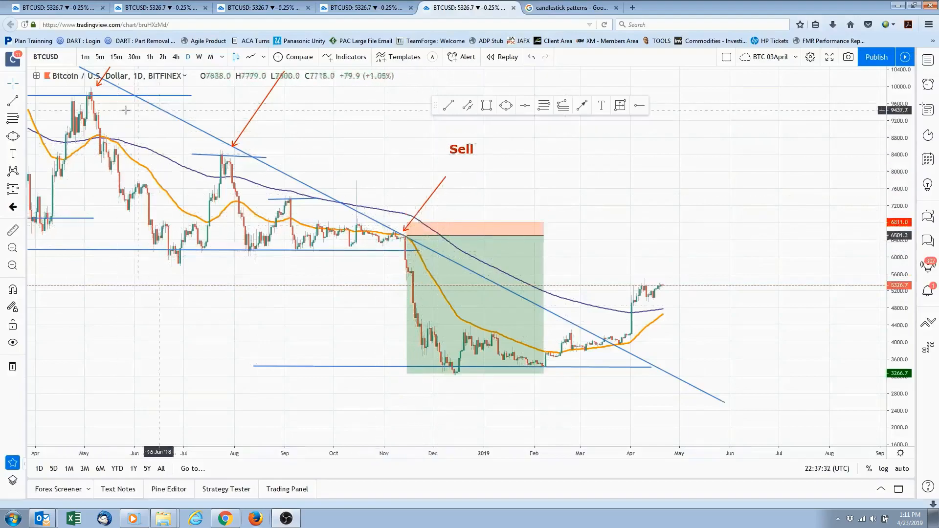
{"action": "left_click_drag", "start_coordinate": [325, 141], "coordinate": [400, 169]}
{"action": "left_click_drag", "start_coordinate": [528, 219], "coordinate": [513, 209]}
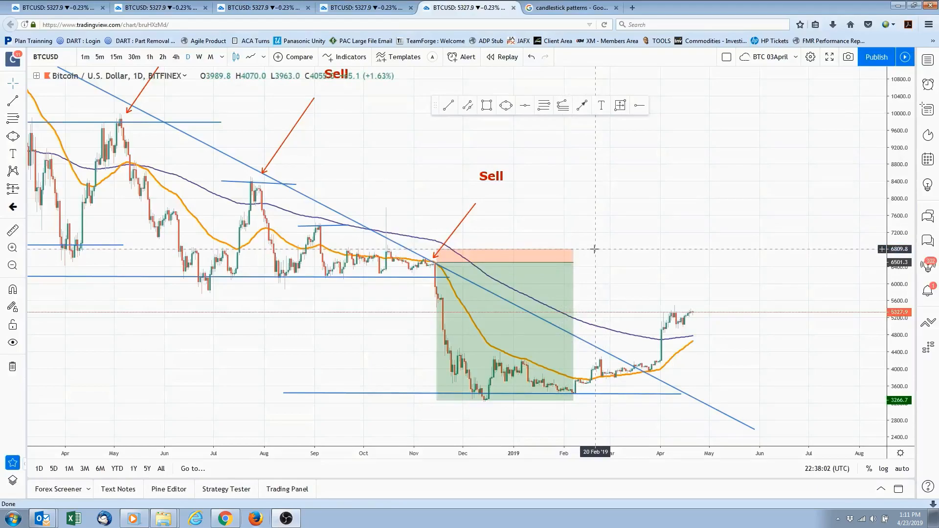
{"action": "left_click", "coordinate": [449, 108]}
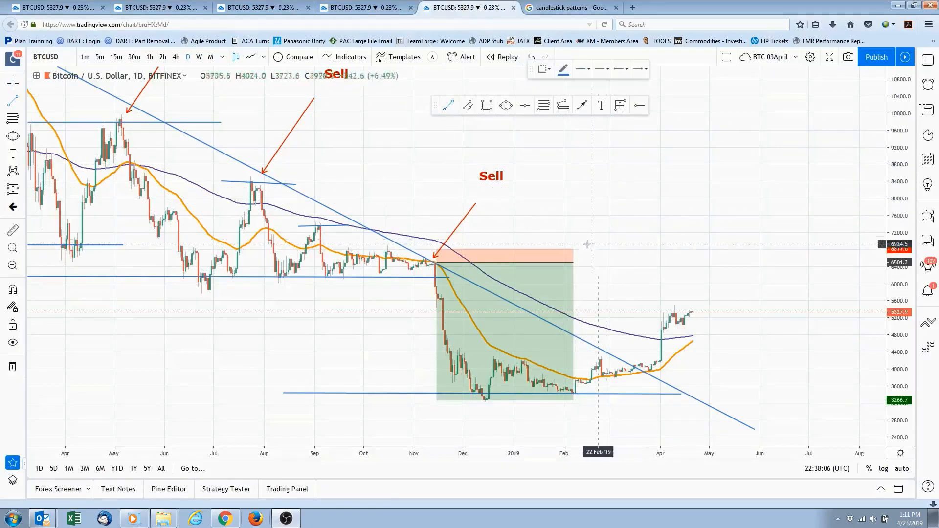
{"action": "left_click", "coordinate": [573, 249]}
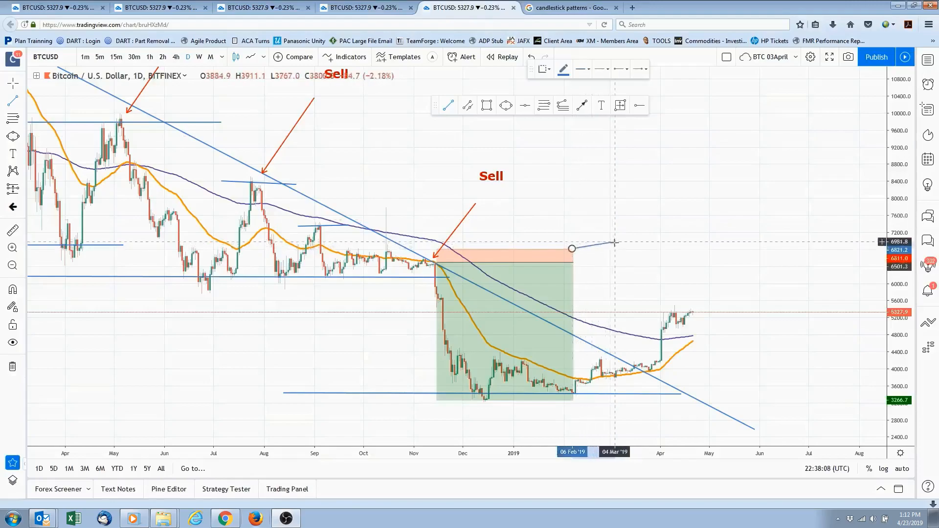
{"action": "key", "text": "Escape"}
Draw a horizontal red arrow from about 1 Mar 2019 to the end of the short position's stop level at about 6,811.
{"action": "left_click", "coordinate": [580, 110]}
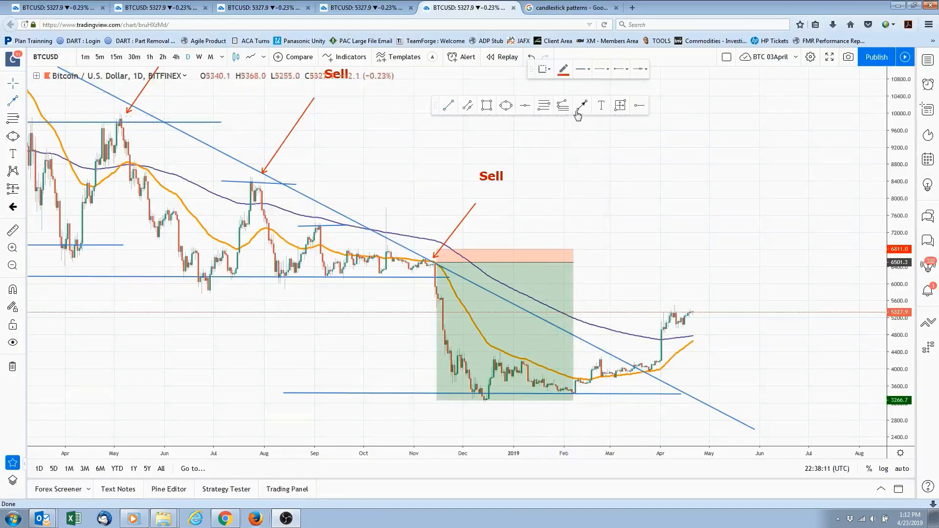
{"action": "left_click", "coordinate": [611, 250]}
{"action": "left_click", "coordinate": [577, 249]}
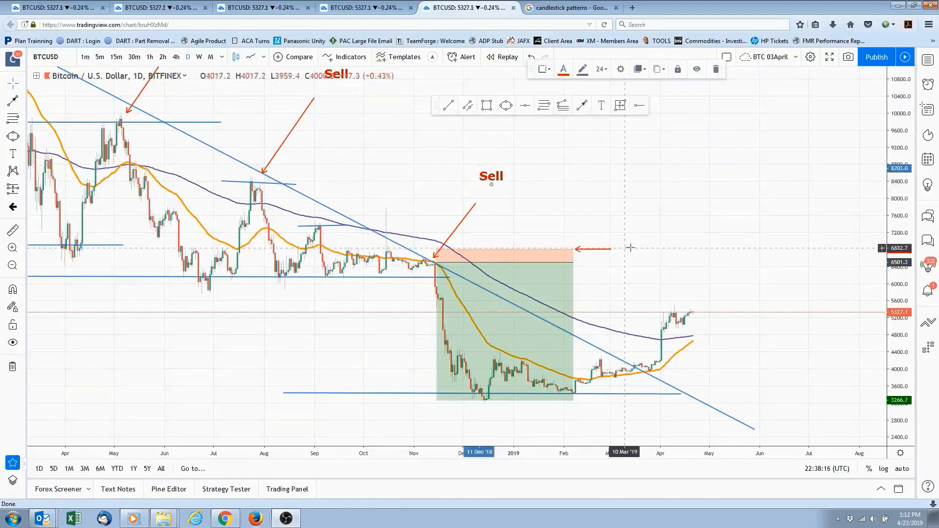
Duplicate the November "Sell" label, change the copy's text to "Stop Loss" and place it at the stop-level arrow.
{"action": "key", "text": "ctrl+v"}
{"action": "left_click_drag", "start_coordinate": [497, 155], "coordinate": [644, 246]}
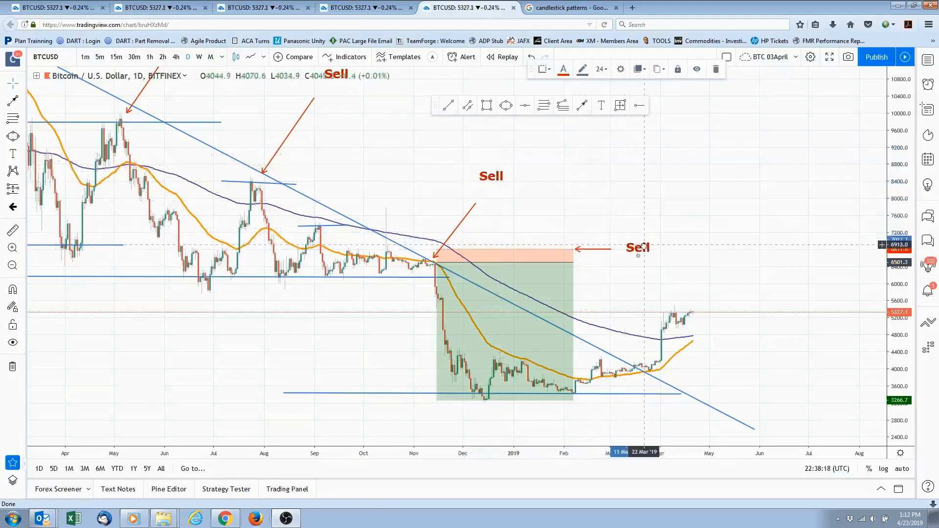
{"action": "double_click", "coordinate": [645, 248]}
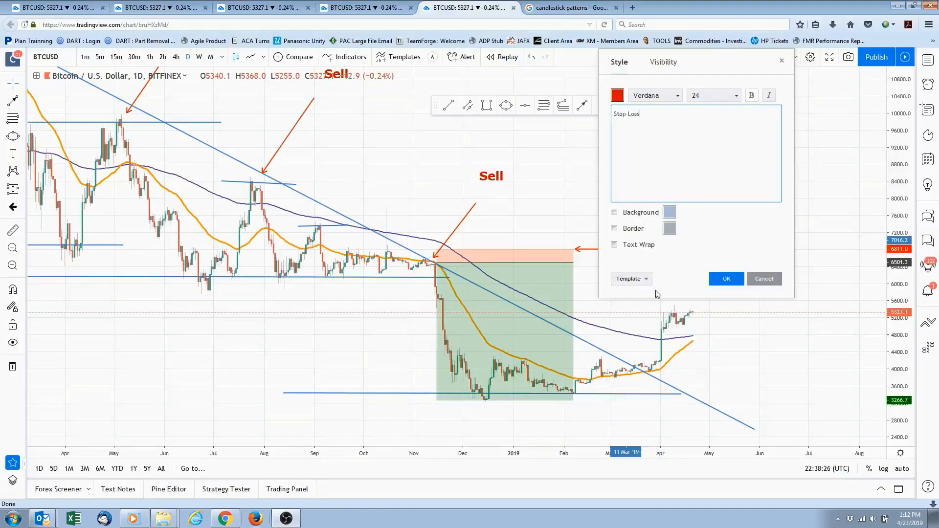
{"action": "left_click", "coordinate": [722, 286]}
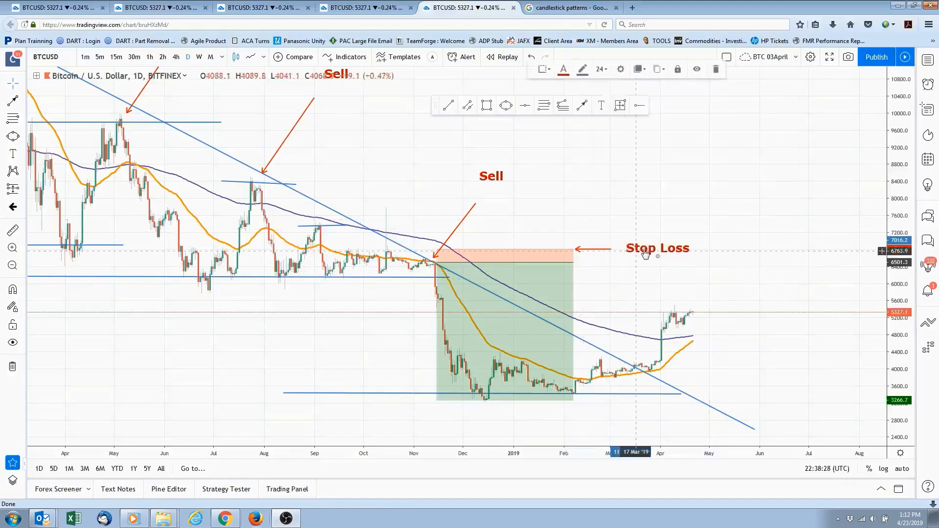
{"action": "left_click_drag", "start_coordinate": [629, 248], "coordinate": [614, 245]}
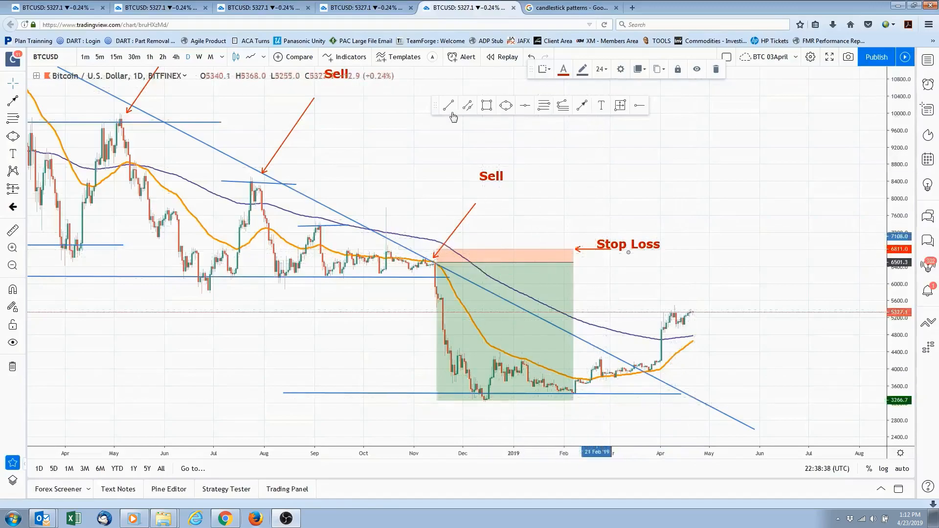
Draw a horizontal red arrow from early April 2019 to the end of the short position's target level at about 3,254.
{"action": "left_click", "coordinate": [581, 109]}
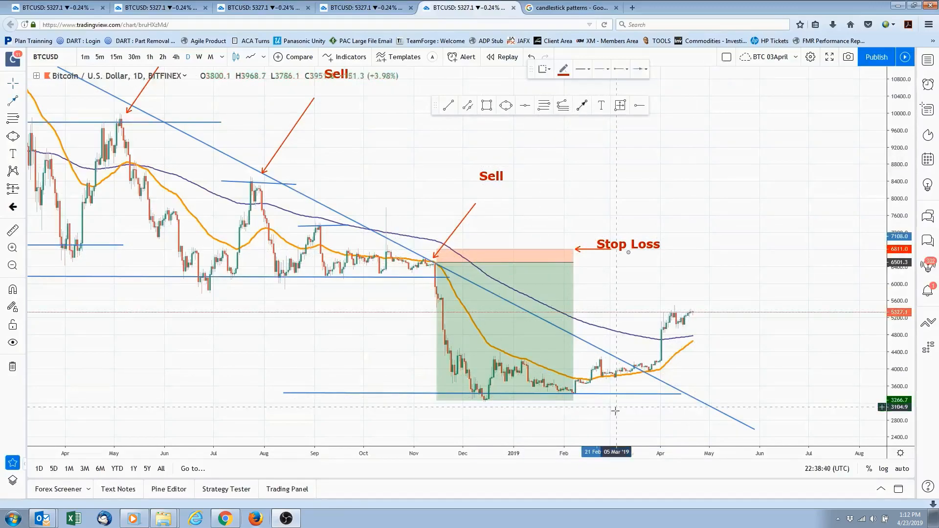
{"action": "left_click_drag", "start_coordinate": [579, 400], "coordinate": [664, 401]}
{"action": "left_click", "coordinate": [679, 400]}
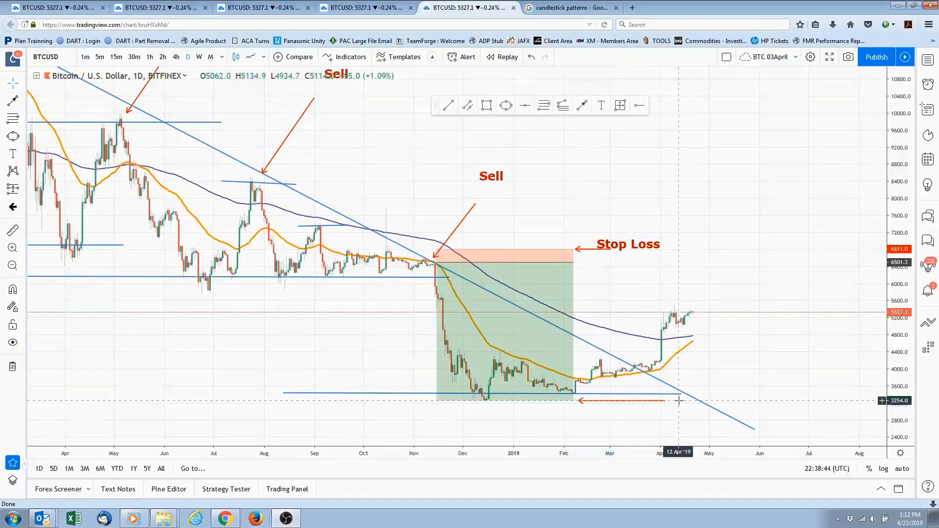
Duplicate the "Stop Loss" label, place the copy at the tail of the target-level arrow and change its text to "Close trade".
{"action": "left_click", "coordinate": [632, 249]}
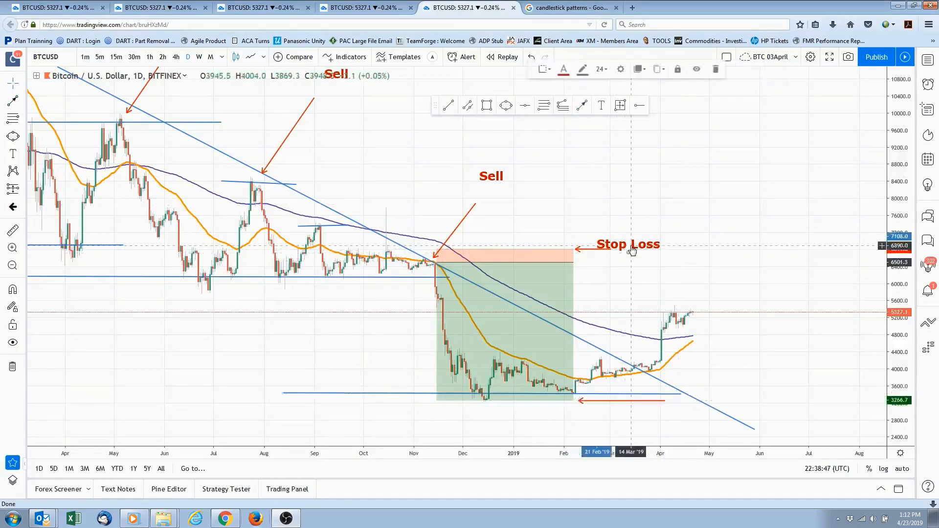
{"action": "left_click_drag", "start_coordinate": [620, 256], "coordinate": [720, 400]}
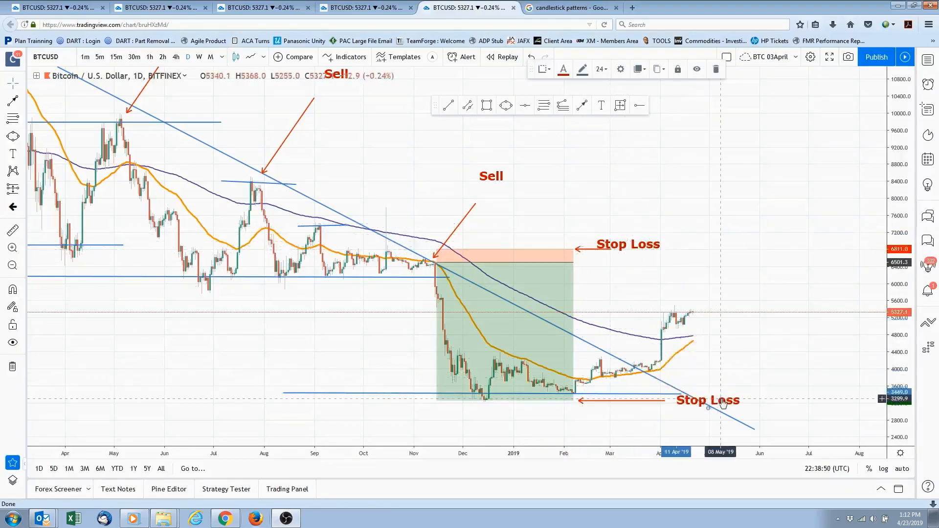
{"action": "double_click", "coordinate": [723, 403]}
{"action": "type", "text": "CLo"}
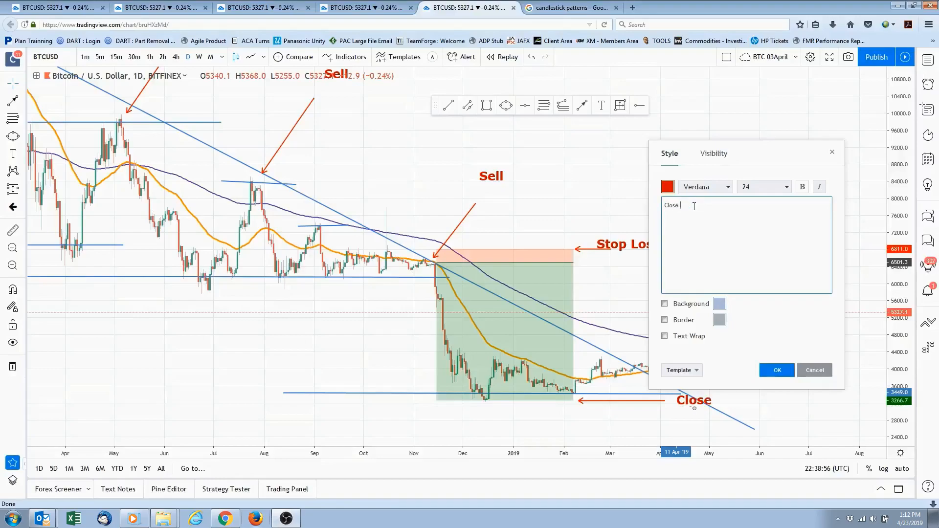
{"action": "left_click", "coordinate": [777, 370]}
{"action": "left_click_drag", "start_coordinate": [729, 400], "coordinate": [723, 400]}
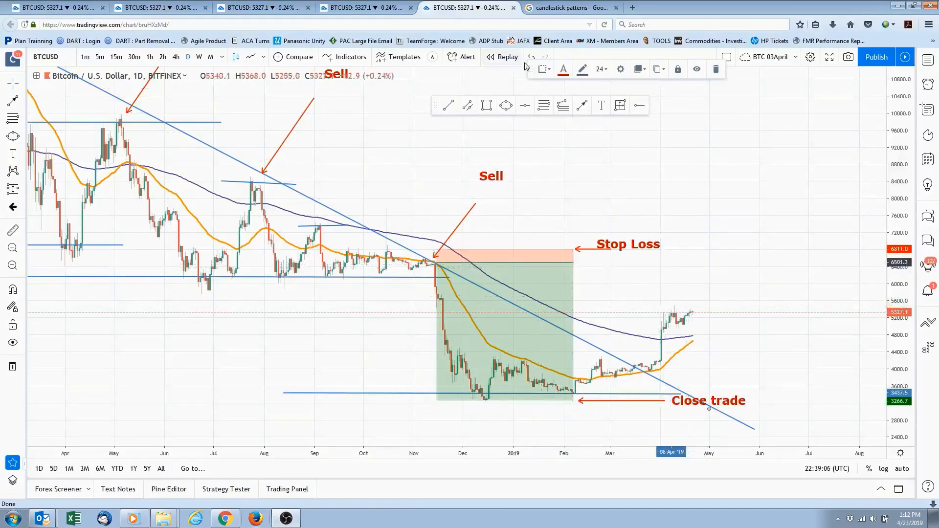
Extend the two trade labels to "Stop Loss $10" and "Close trade $100", moving the stop label clear of its arrow.
{"action": "double_click", "coordinate": [636, 245]}
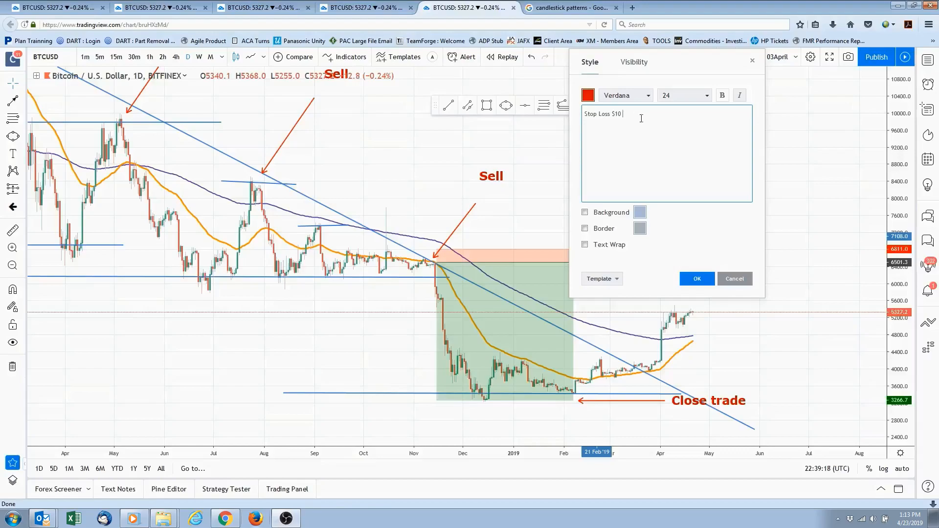
{"action": "left_click", "coordinate": [698, 279]}
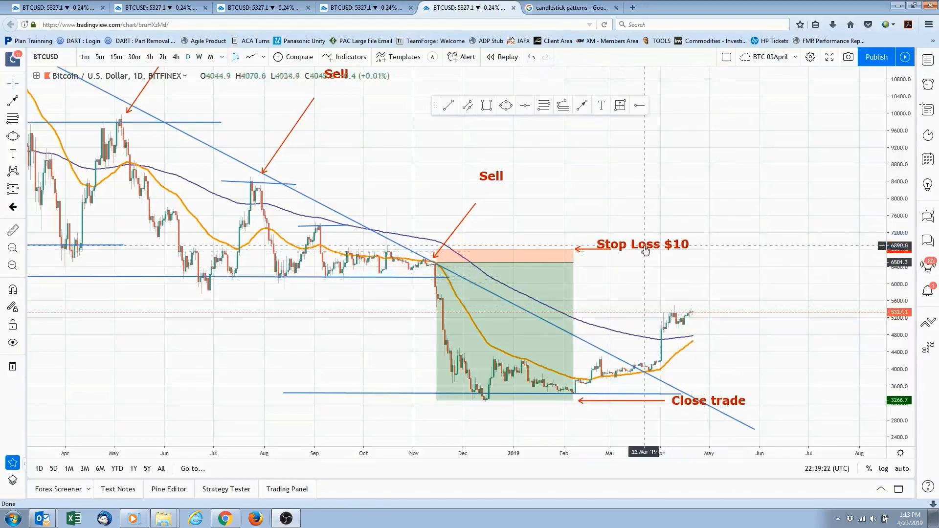
{"action": "left_click_drag", "start_coordinate": [646, 257], "coordinate": [670, 261]}
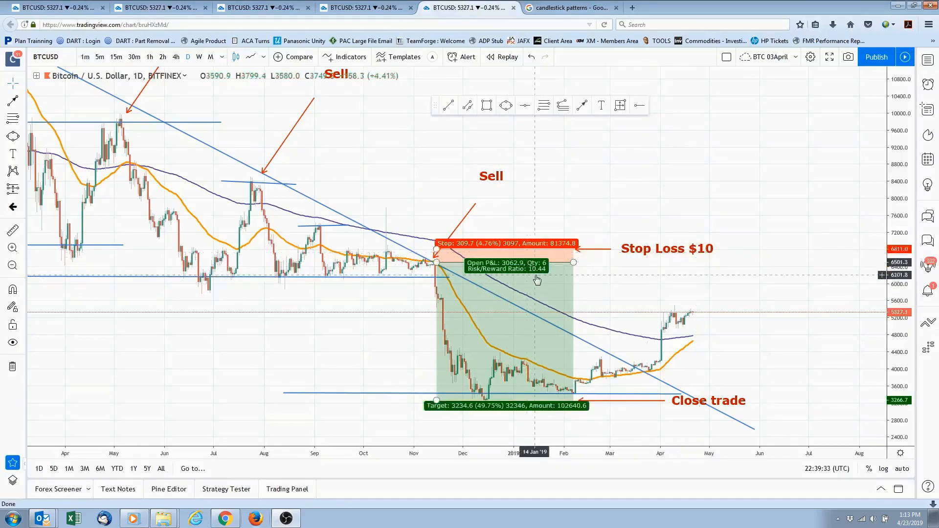
{"action": "double_click", "coordinate": [739, 402]}
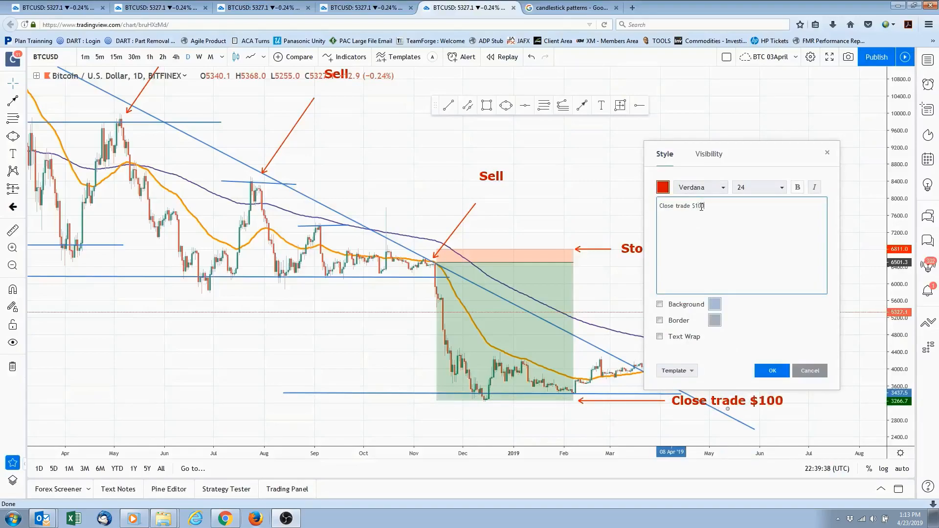
{"action": "left_click", "coordinate": [773, 372]}
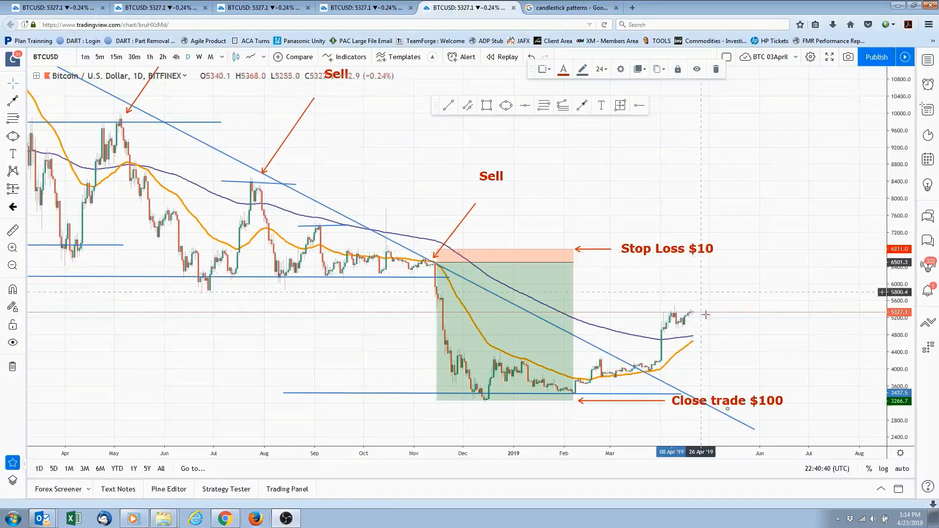
Move the floating set of favourite drawing tools off the chart's price area.
{"action": "scroll", "coordinate": [779, 297], "scroll_direction": "down", "scroll_amount": 3}
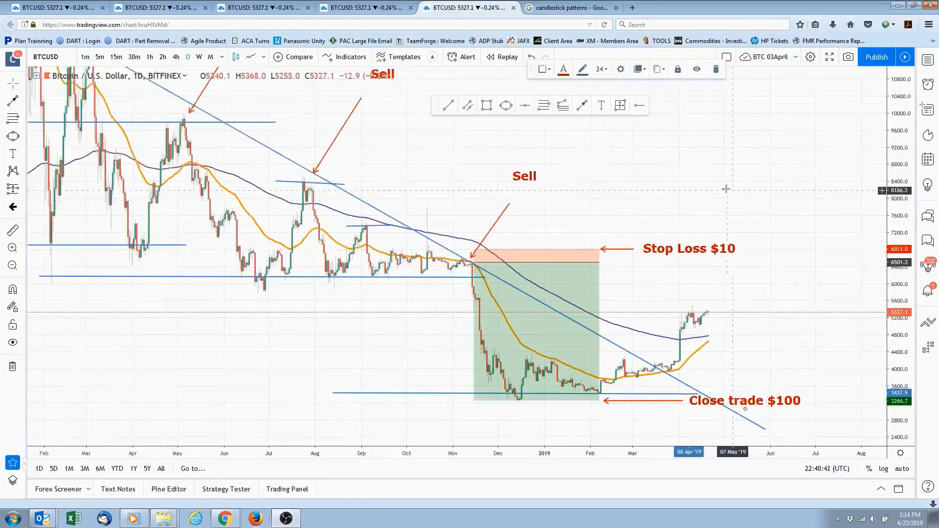
{"action": "left_click_drag", "start_coordinate": [720, 241], "coordinate": [722, 273]}
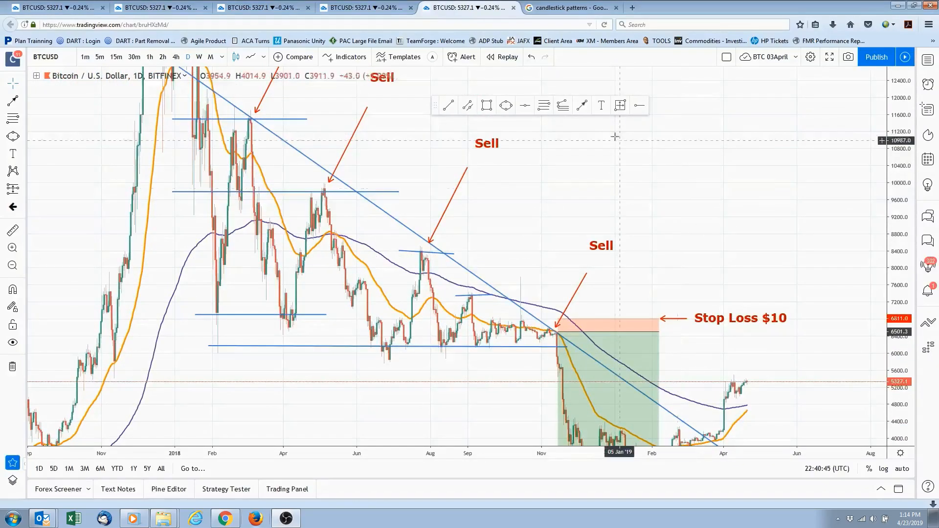
{"action": "mouse_move", "coordinate": [434, 105]}
{"action": "left_mouse_down"}
{"action": "mouse_move", "coordinate": [566, 95]}
{"action": "mouse_move", "coordinate": [493, 44]}
{"action": "left_mouse_up"}
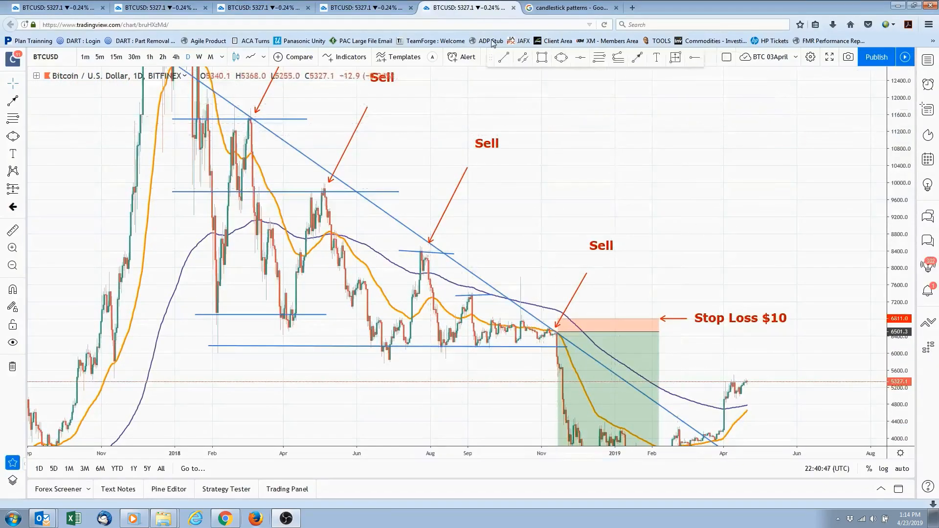
Examine the whole price history from 2017 to April 2019 together with the trend line, sell points and trade annotations.
{"action": "left_click_drag", "start_coordinate": [903, 105], "coordinate": [903, 234]}
{"action": "scroll", "coordinate": [624, 146], "scroll_direction": "down", "scroll_amount": 2}
{"action": "left_click_drag", "start_coordinate": [624, 136], "coordinate": [533, 226]}
{"action": "left_click_drag", "start_coordinate": [897, 94], "coordinate": [897, 204]}
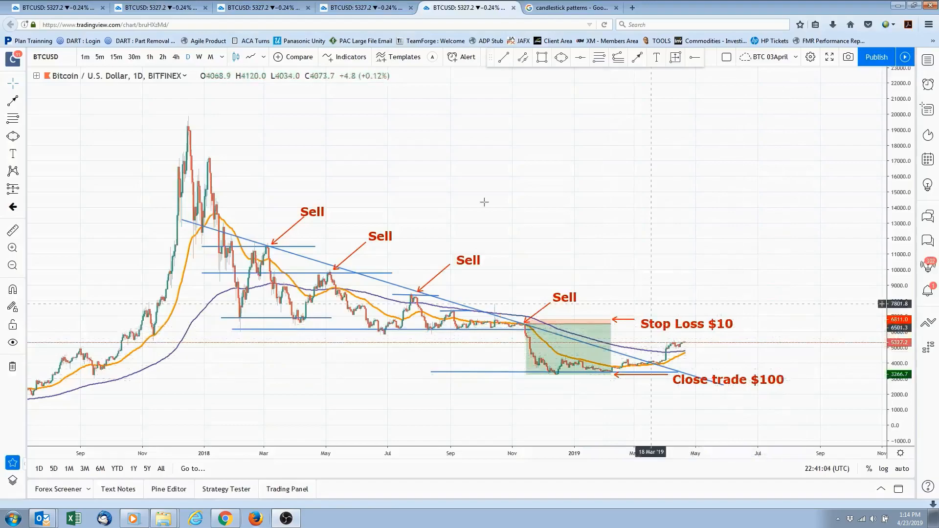
{"action": "scroll", "coordinate": [519, 169], "scroll_direction": "down", "scroll_amount": 1}
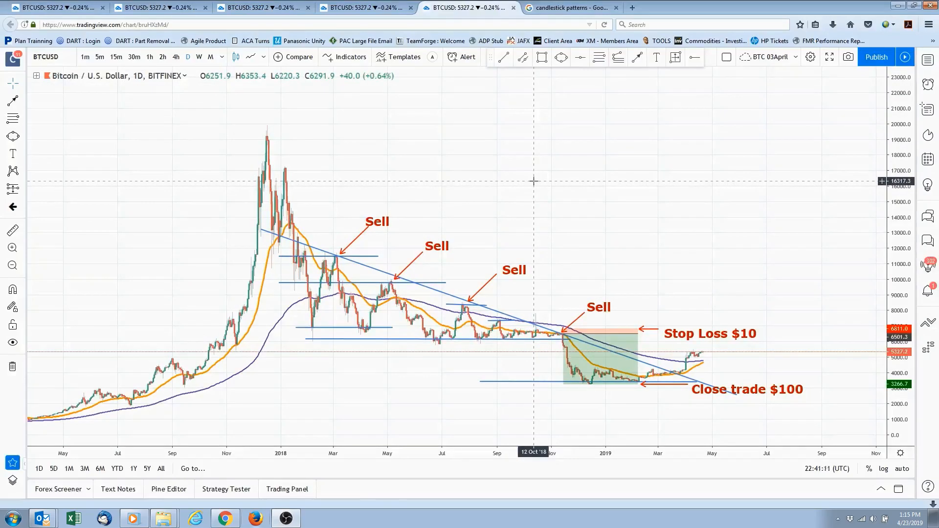
{"action": "mouse_move", "coordinate": [513, 191]}
{"action": "left_mouse_down"}
{"action": "mouse_move", "coordinate": [504, 166]}
{"action": "mouse_move", "coordinate": [501, 181]}
{"action": "left_mouse_up"}
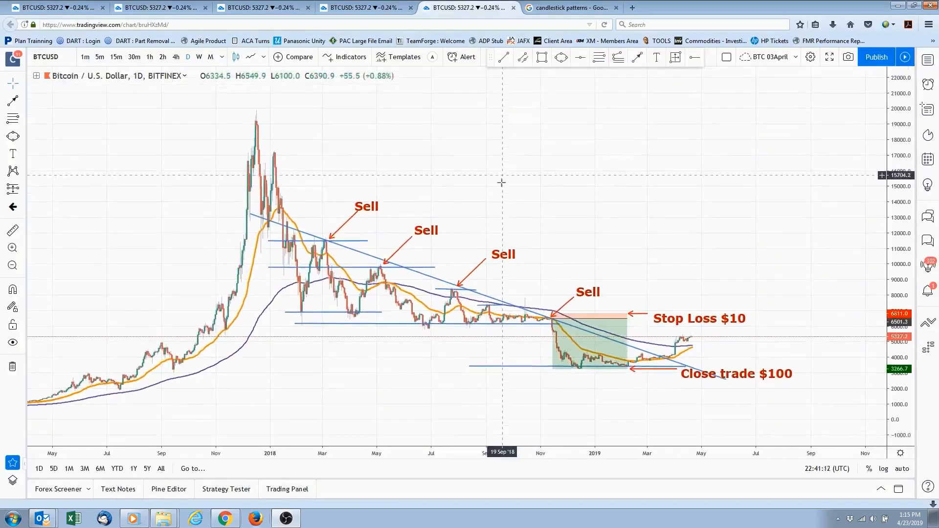
{"action": "scroll", "coordinate": [501, 180], "scroll_direction": "up", "scroll_amount": 1}
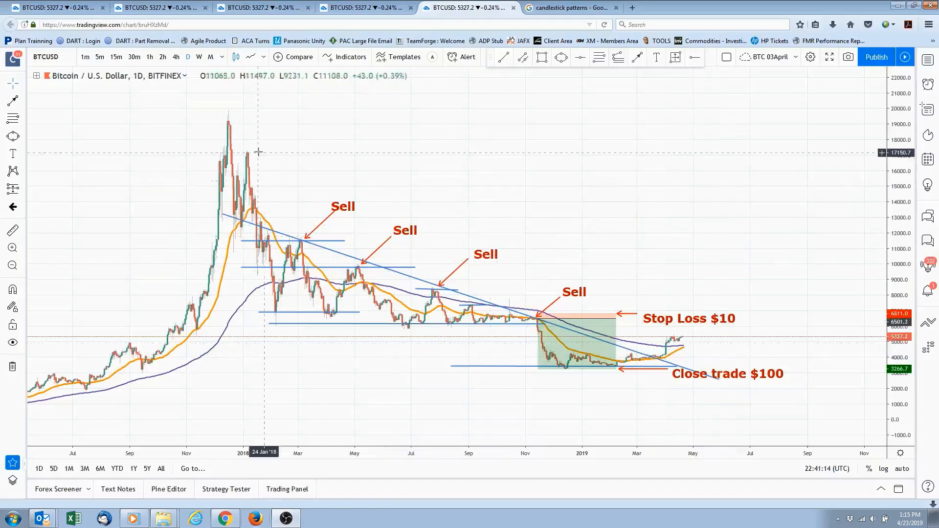
{"action": "left_click_drag", "start_coordinate": [426, 191], "coordinate": [417, 200]}
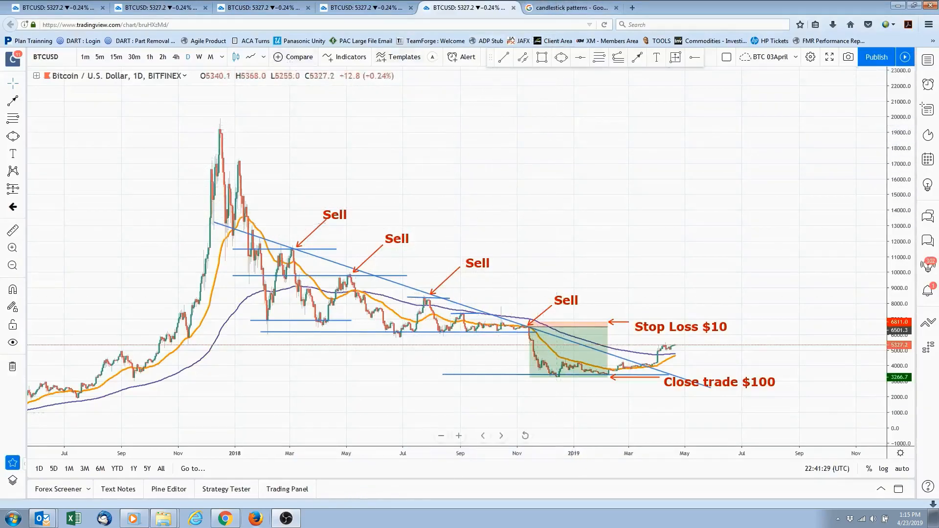
Switch to the TradingView plans page and show the subscription prices for monthly billing.
{"action": "key", "text": "alt+Tab"}
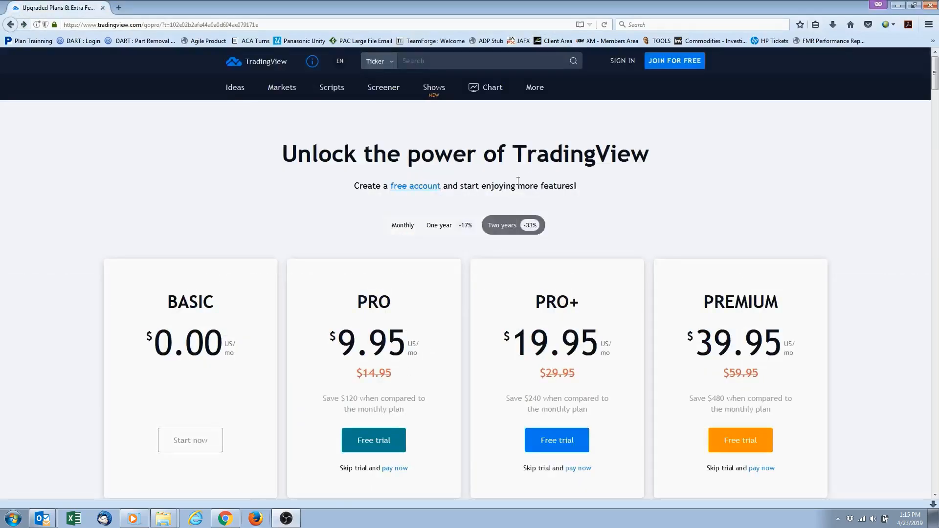
{"action": "scroll", "coordinate": [610, 204], "scroll_direction": "down", "scroll_amount": 2}
{"action": "scroll", "coordinate": [592, 174], "scroll_direction": "up", "scroll_amount": 2}
{"action": "scroll", "coordinate": [593, 174], "scroll_direction": "down", "scroll_amount": 1}
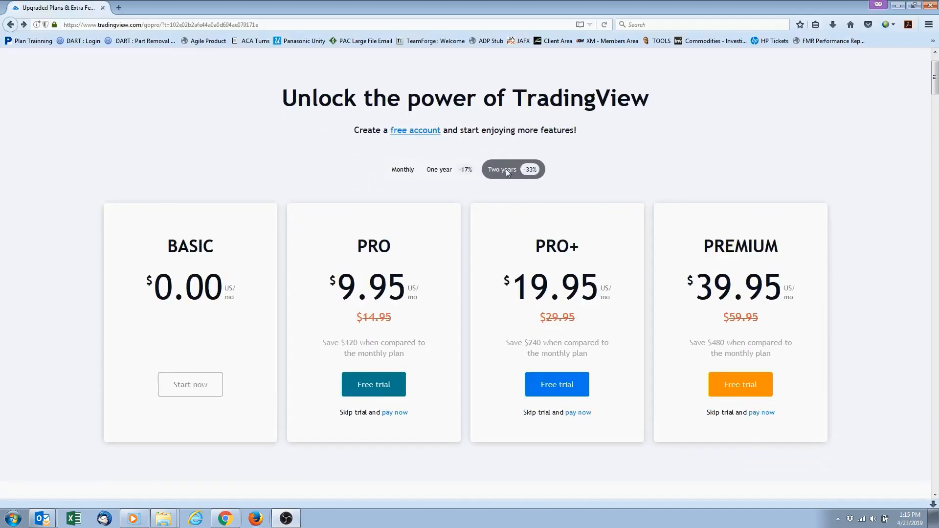
{"action": "left_click", "coordinate": [466, 171]}
{"action": "left_click", "coordinate": [388, 172]}
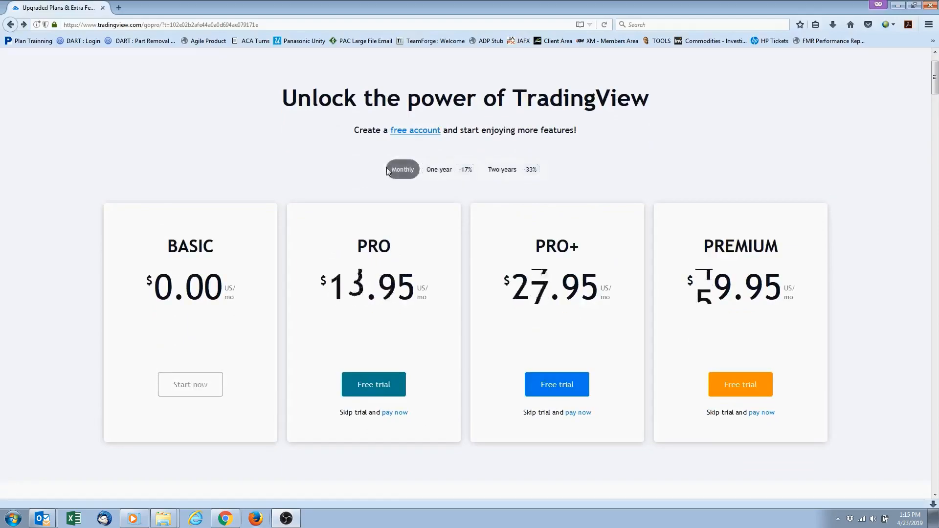
{"action": "scroll", "coordinate": [473, 373], "scroll_direction": "down", "scroll_amount": 2}
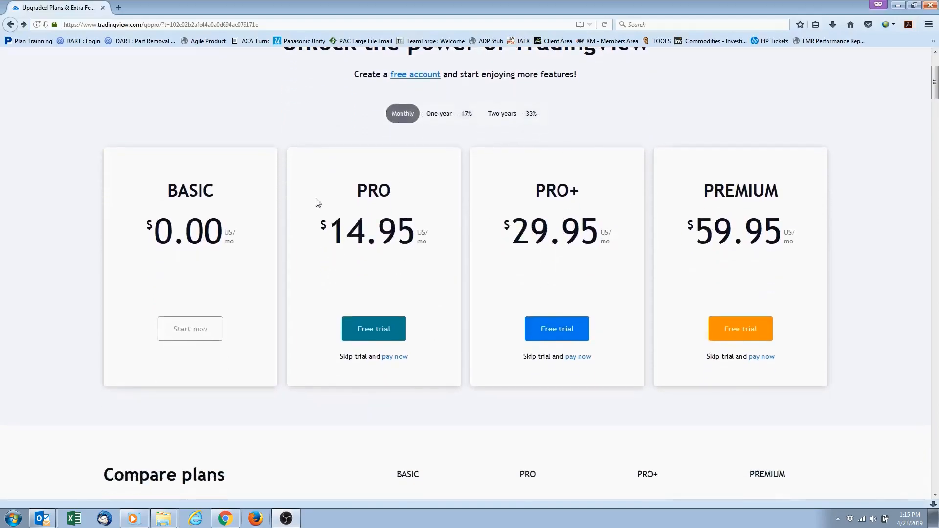
{"action": "scroll", "coordinate": [431, 333], "scroll_direction": "down", "scroll_amount": 2}
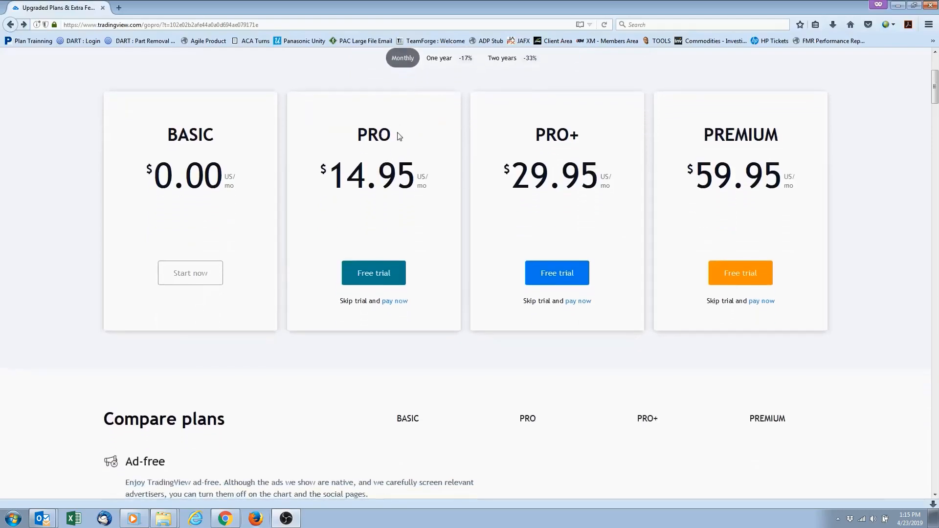
{"action": "scroll", "coordinate": [411, 162], "scroll_direction": "up", "scroll_amount": 1}
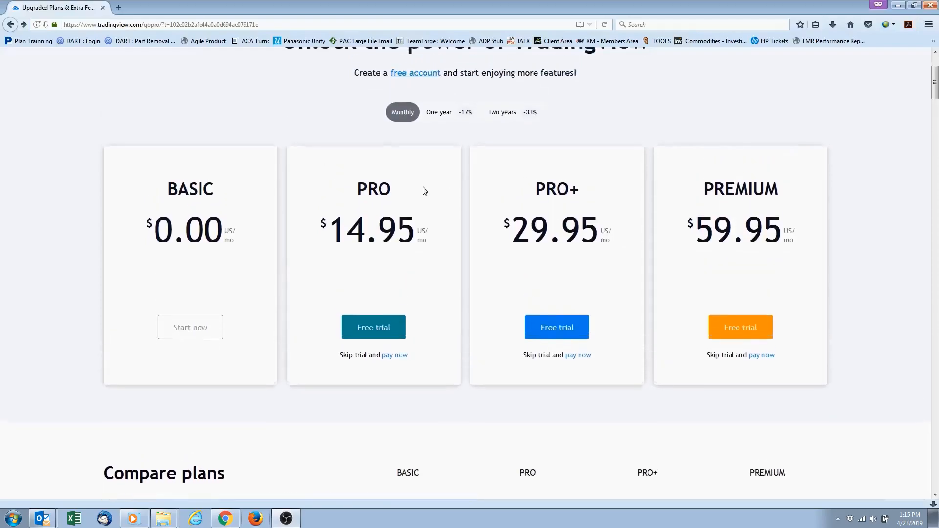
Compare the plan prices under two-year, one-year and monthly billing, leaving monthly billing selected.
{"action": "left_click", "coordinate": [534, 114]}
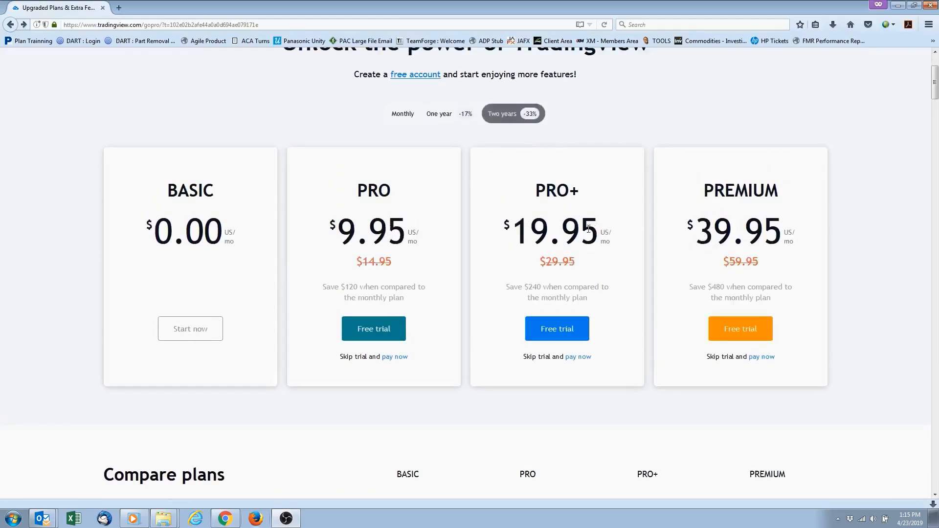
{"action": "left_click", "coordinate": [399, 120]}
{"action": "left_click", "coordinate": [439, 115]}
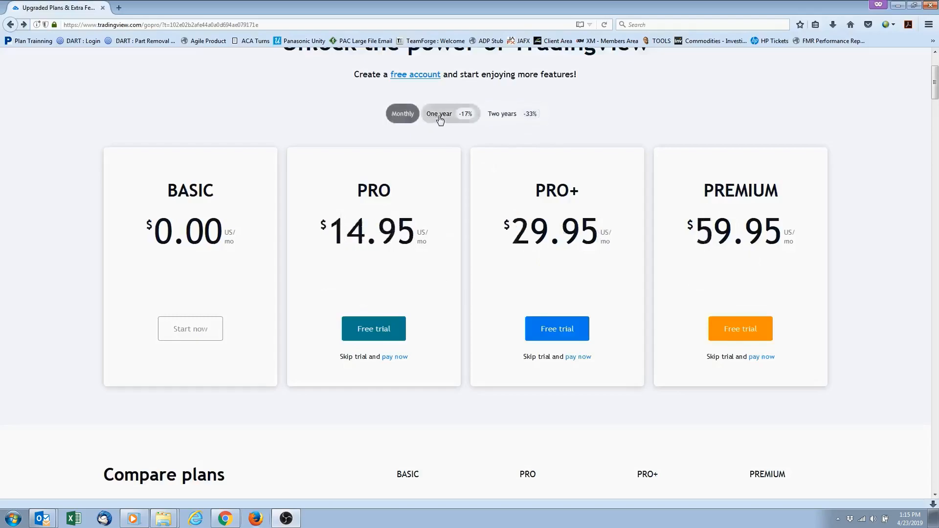
{"action": "left_click", "coordinate": [511, 114]}
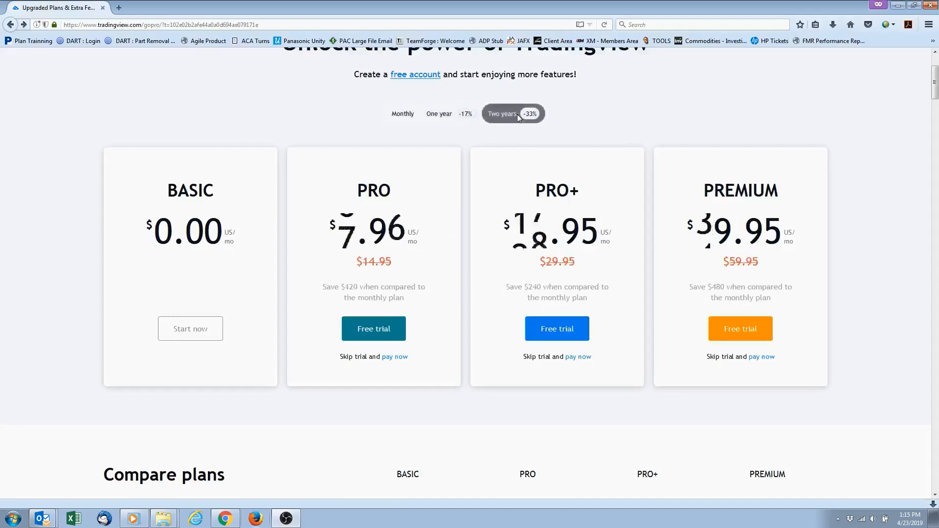
{"action": "left_click", "coordinate": [403, 117]}
{"action": "scroll", "coordinate": [406, 337], "scroll_direction": "down", "scroll_amount": 2}
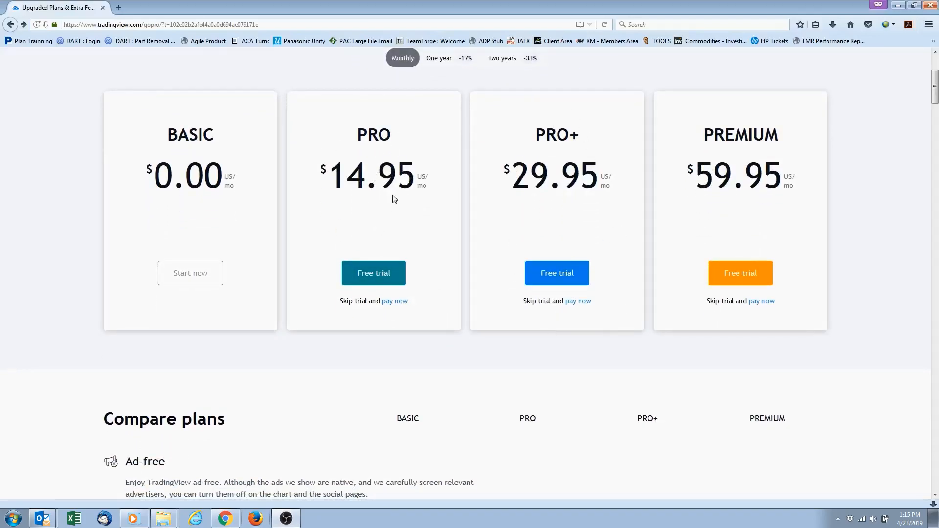
{"action": "scroll", "coordinate": [465, 130], "scroll_direction": "up", "scroll_amount": 2}
{"action": "scroll", "coordinate": [471, 220], "scroll_direction": "down", "scroll_amount": 1}
{"action": "scroll", "coordinate": [471, 218], "scroll_direction": "down", "scroll_amount": 4}
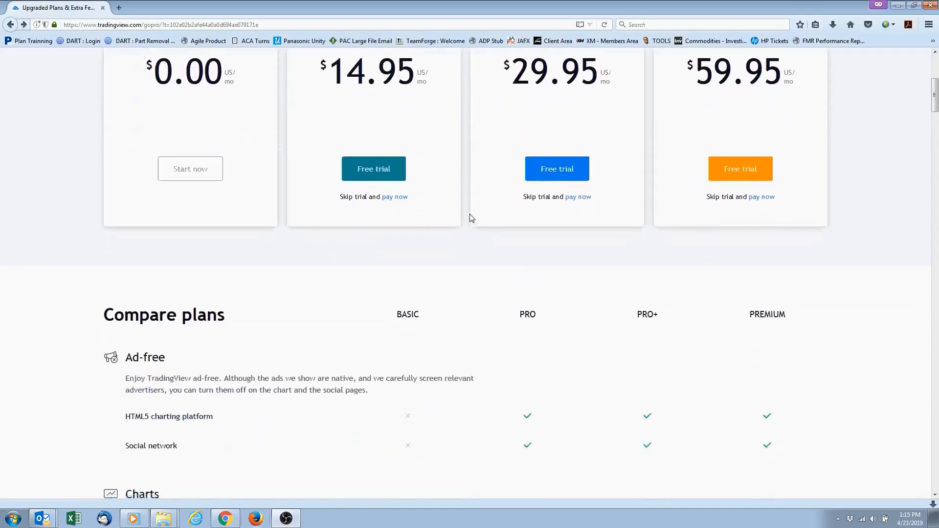
{"action": "scroll", "coordinate": [489, 254], "scroll_direction": "up", "scroll_amount": 2}
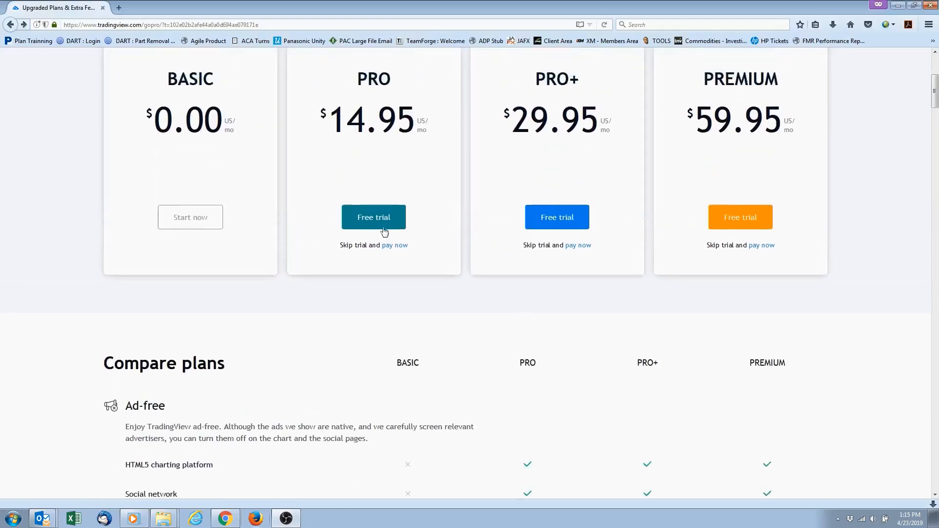
{"action": "scroll", "coordinate": [572, 235], "scroll_direction": "up", "scroll_amount": 4}
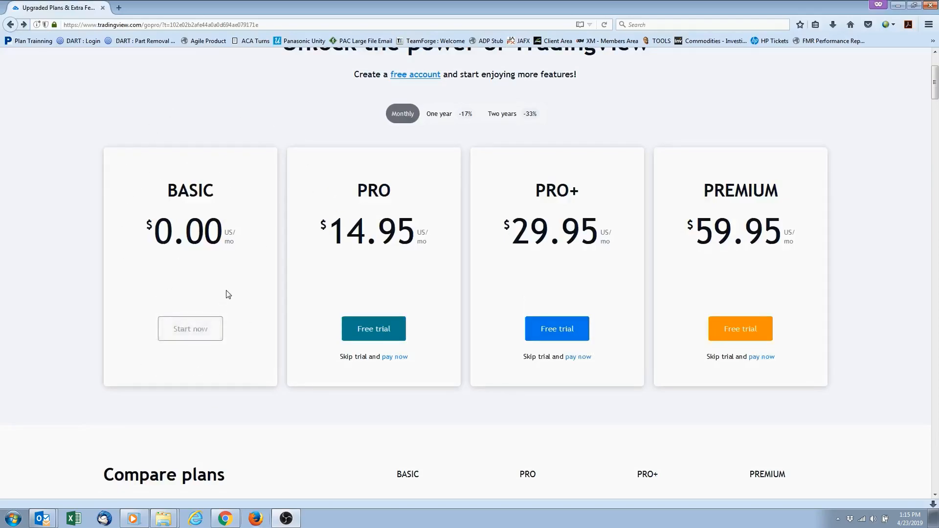
Examine the chart and indicator features of the Basic, Pro, Pro+ and Premium plans in the comparison table.
{"action": "scroll", "coordinate": [228, 295], "scroll_direction": "down", "scroll_amount": 4}
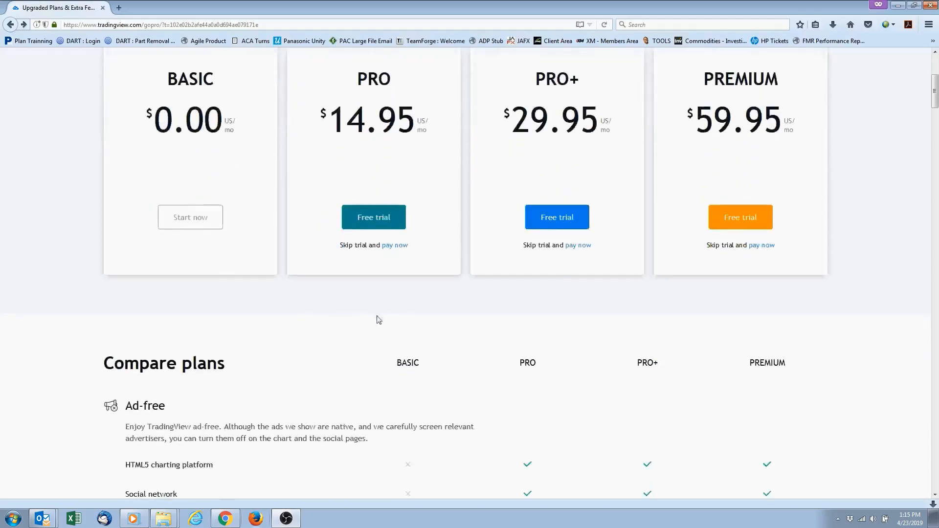
{"action": "scroll", "coordinate": [373, 319], "scroll_direction": "down", "scroll_amount": 14}
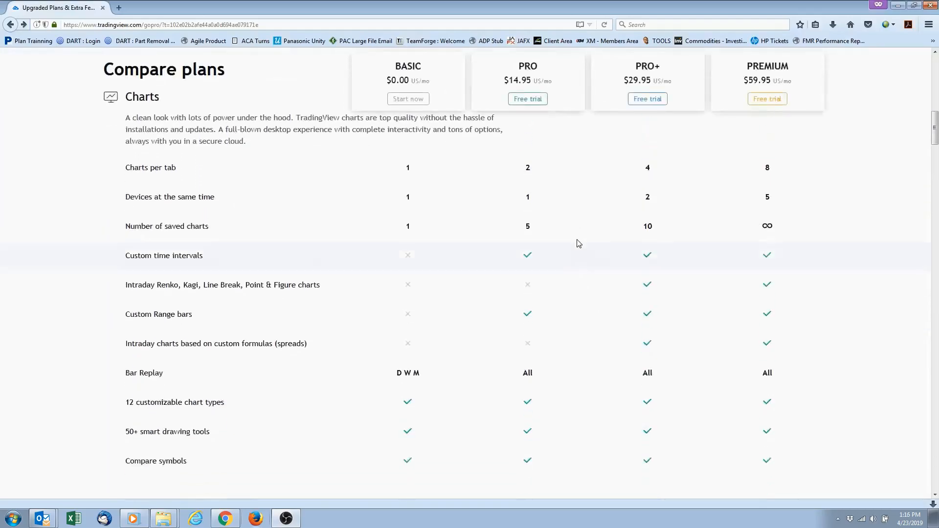
{"action": "scroll", "coordinate": [579, 245], "scroll_direction": "up", "scroll_amount": 2}
{"action": "scroll", "coordinate": [556, 326], "scroll_direction": "down", "scroll_amount": 6}
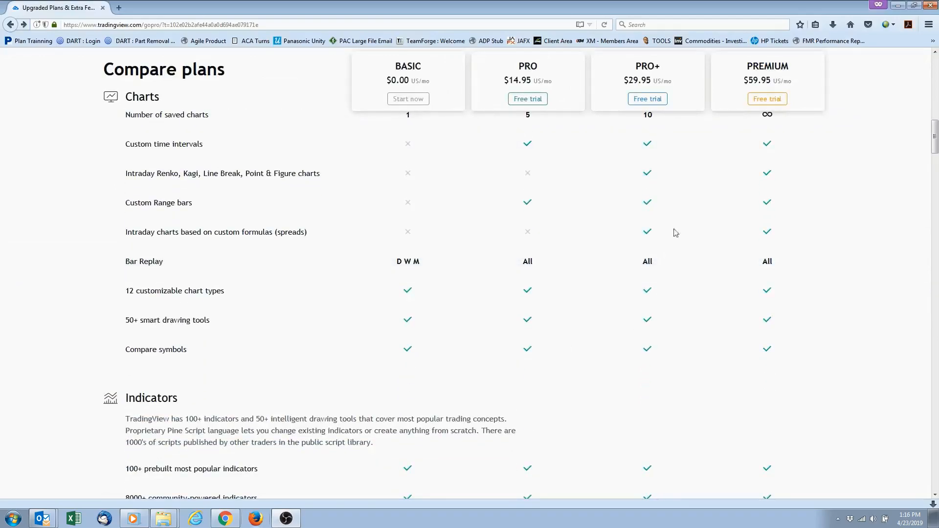
{"action": "scroll", "coordinate": [653, 243], "scroll_direction": "down", "scroll_amount": 2}
{"action": "scroll", "coordinate": [654, 245], "scroll_direction": "down", "scroll_amount": 4}
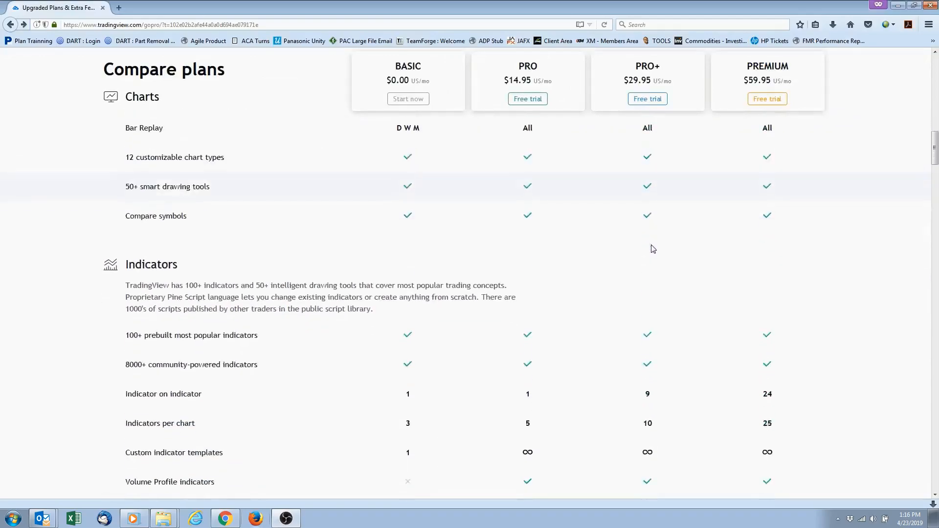
{"action": "scroll", "coordinate": [653, 247], "scroll_direction": "up", "scroll_amount": 9}
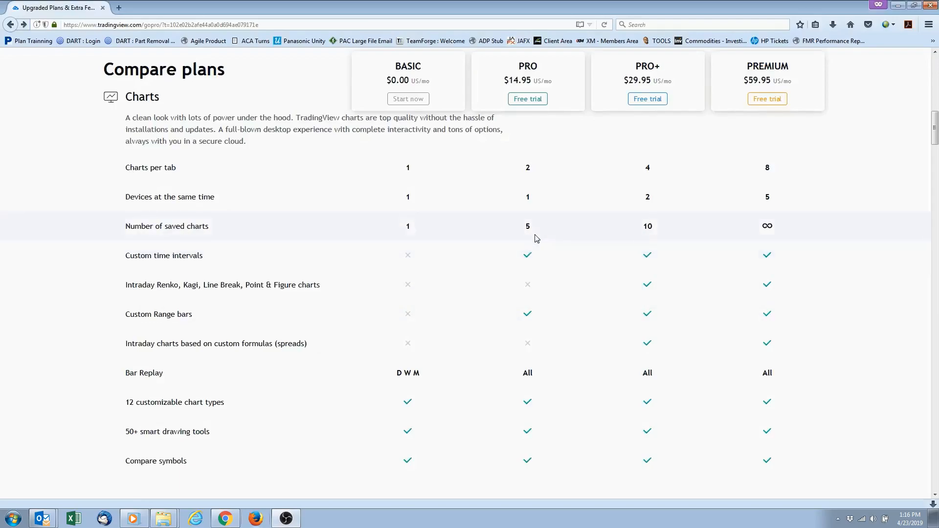
{"action": "scroll", "coordinate": [543, 245], "scroll_direction": "up", "scroll_amount": 1}
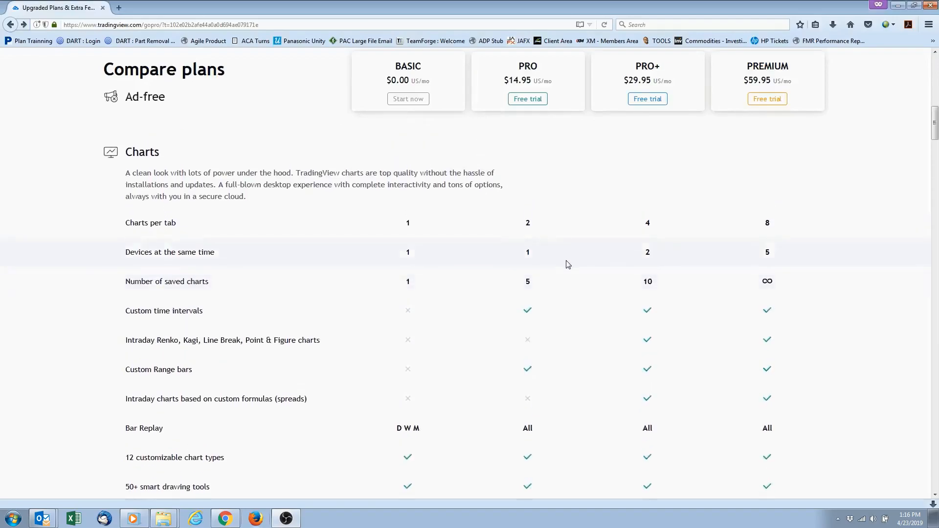
{"action": "scroll", "coordinate": [568, 263], "scroll_direction": "down", "scroll_amount": 1}
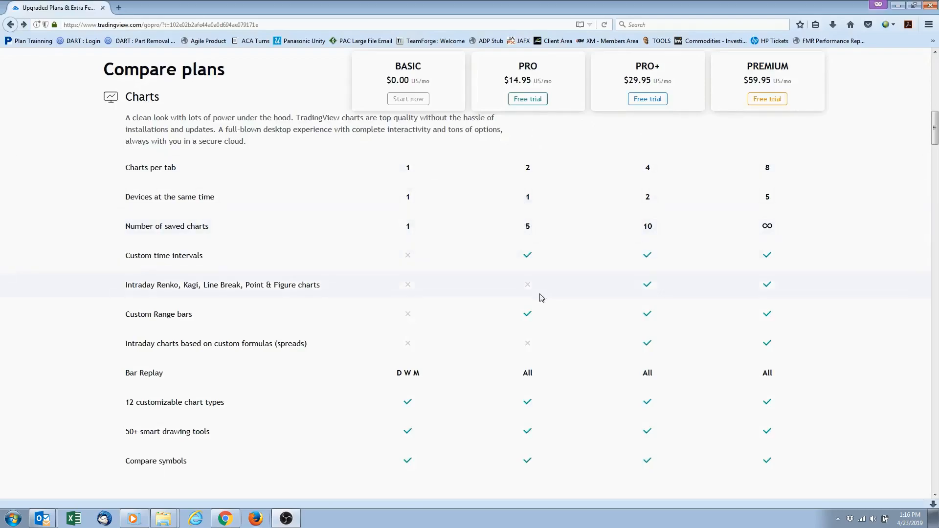
{"action": "scroll", "coordinate": [541, 298], "scroll_direction": "down", "scroll_amount": 4}
{"action": "scroll", "coordinate": [543, 303], "scroll_direction": "down", "scroll_amount": 4}
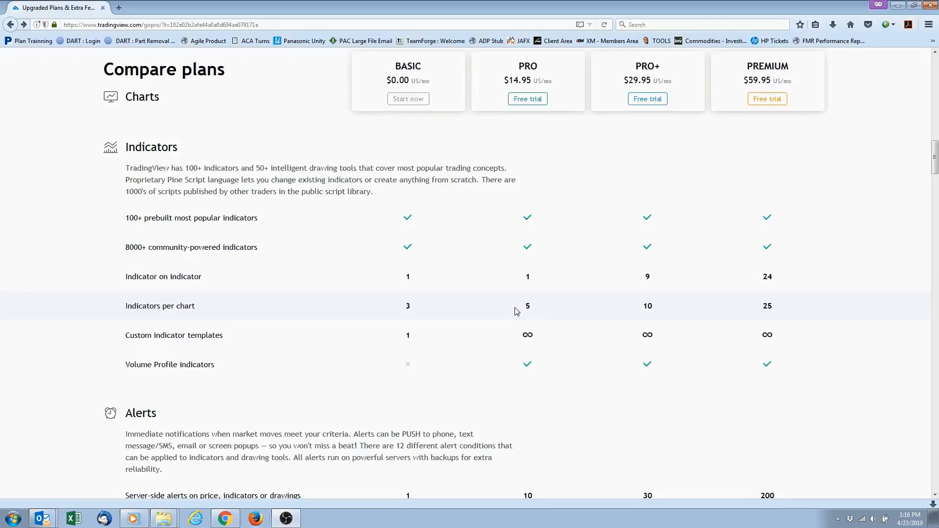
{"action": "scroll", "coordinate": [539, 308], "scroll_direction": "up", "scroll_amount": 10}
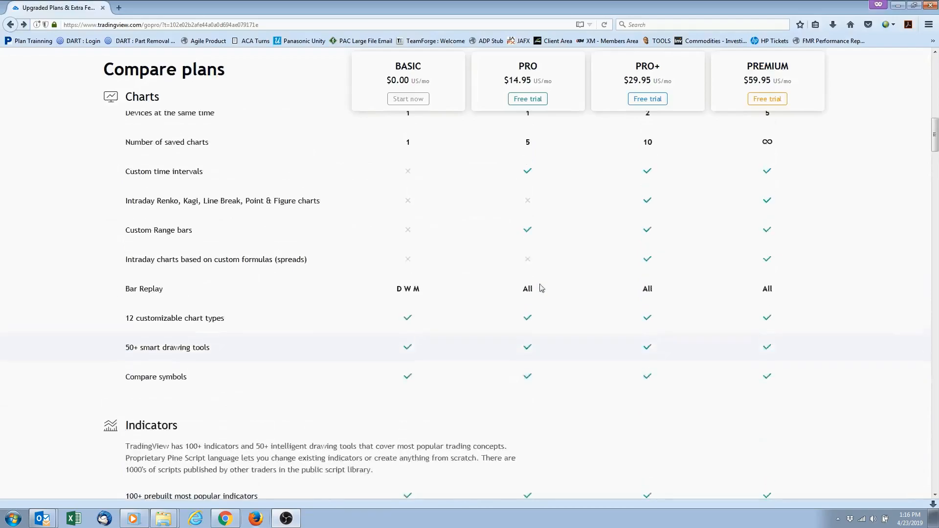
{"action": "scroll", "coordinate": [539, 185], "scroll_direction": "down", "scroll_amount": 1}
Start the Pro plan's free trial, open the new-account sign-up form and accept its terms of use.
{"action": "scroll", "coordinate": [402, 190], "scroll_direction": "up", "scroll_amount": 3}
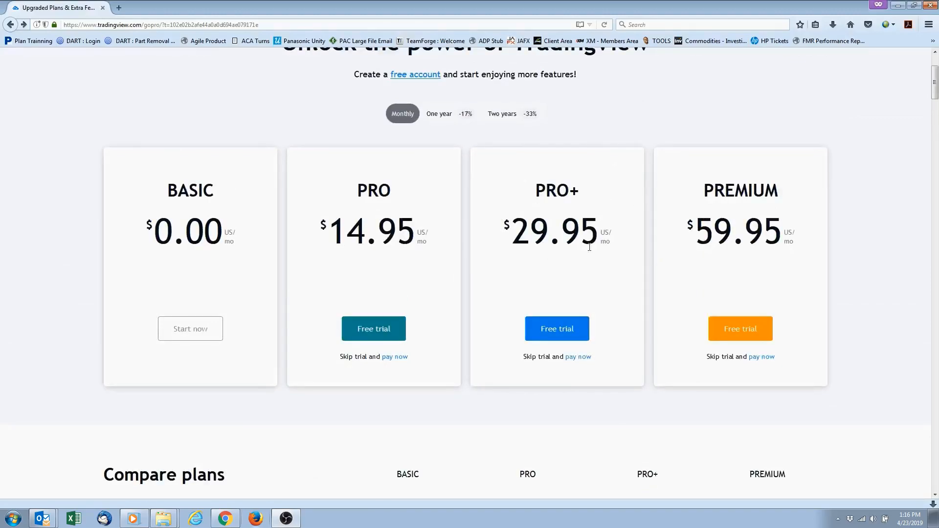
{"action": "scroll", "coordinate": [373, 198], "scroll_direction": "down", "scroll_amount": 1}
{"action": "scroll", "coordinate": [441, 191], "scroll_direction": "up", "scroll_amount": 3}
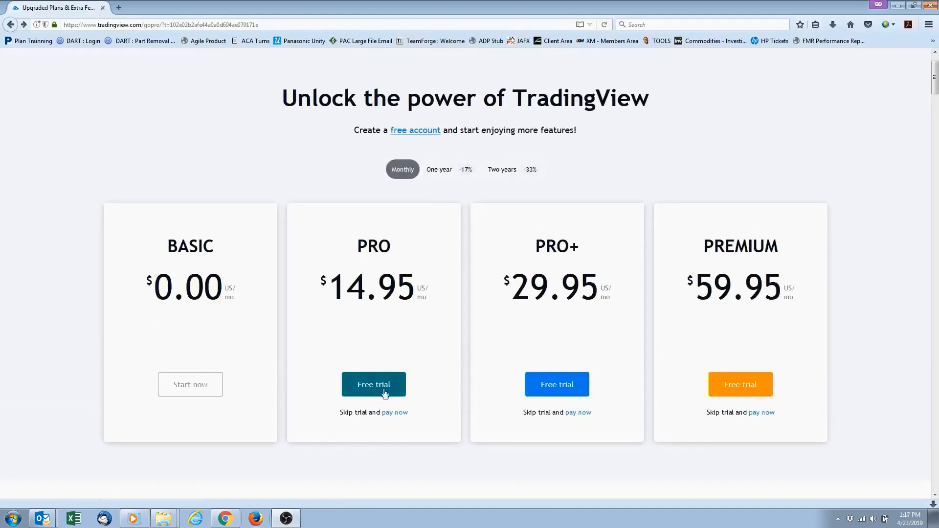
{"action": "scroll", "coordinate": [413, 381], "scroll_direction": "down", "scroll_amount": 2}
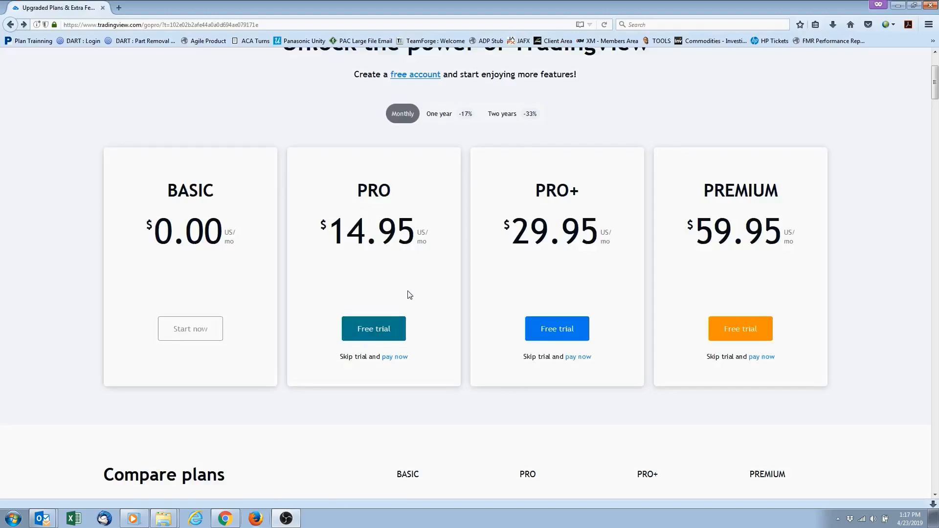
{"action": "scroll", "coordinate": [409, 294], "scroll_direction": "up", "scroll_amount": 2}
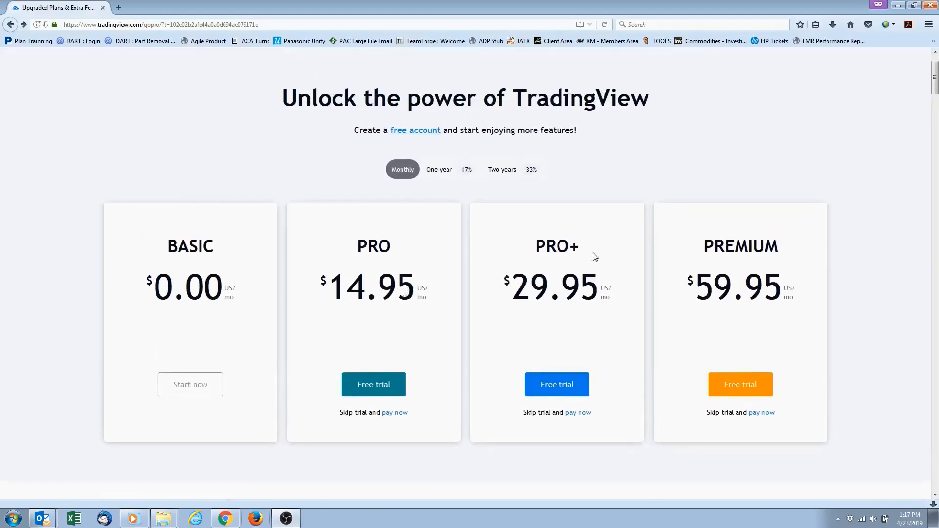
{"action": "left_click", "coordinate": [380, 388]}
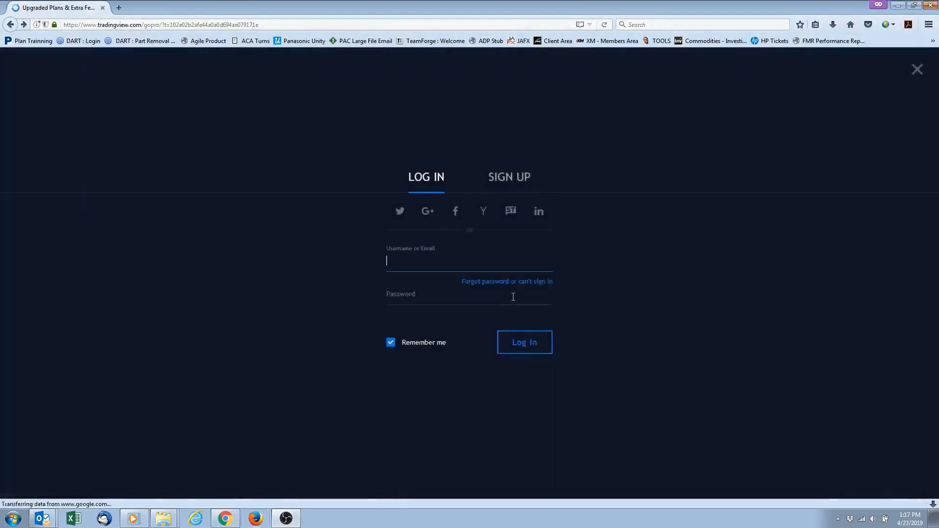
{"action": "left_click", "coordinate": [514, 181]}
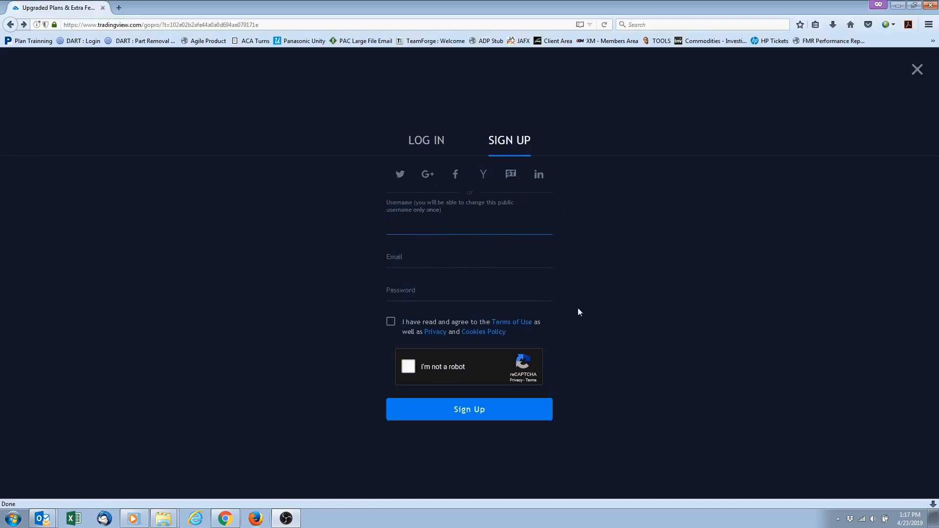
{"action": "left_click", "coordinate": [390, 322]}
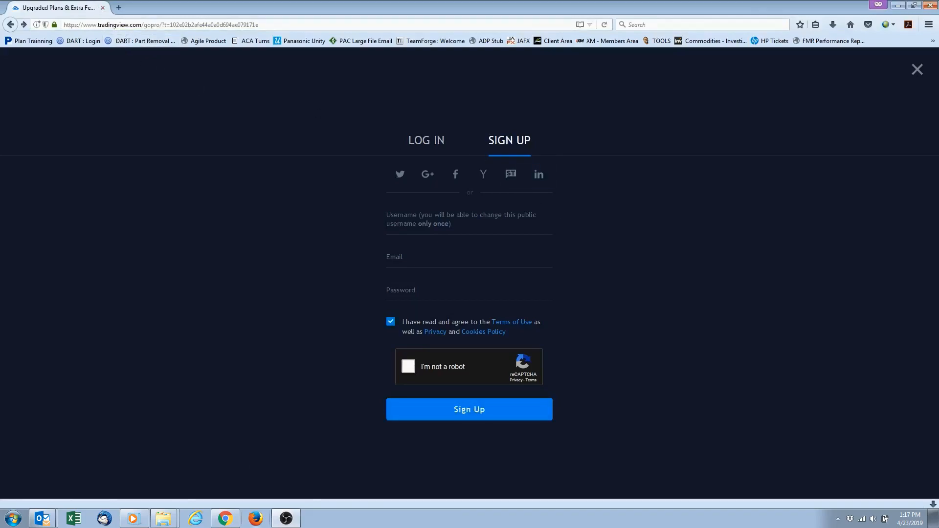
Switch back to the annotated BTCUSD chart and show the decline from the late-2017 peak to April 2019.
{"action": "left_click", "coordinate": [240, 483]}
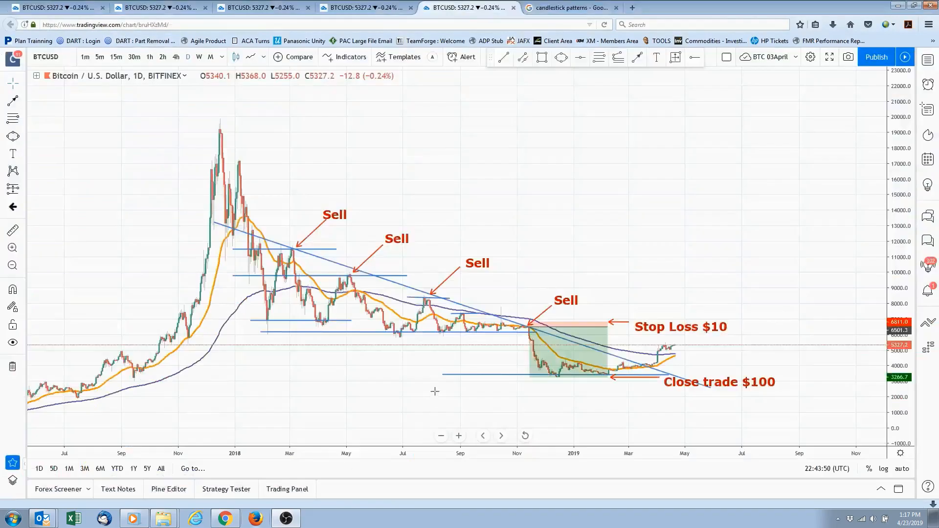
{"action": "left_click_drag", "start_coordinate": [528, 225], "coordinate": [527, 194]}
{"action": "scroll", "coordinate": [359, 326], "scroll_direction": "up", "scroll_amount": 1}
{"action": "left_click_drag", "start_coordinate": [353, 343], "coordinate": [352, 369]}
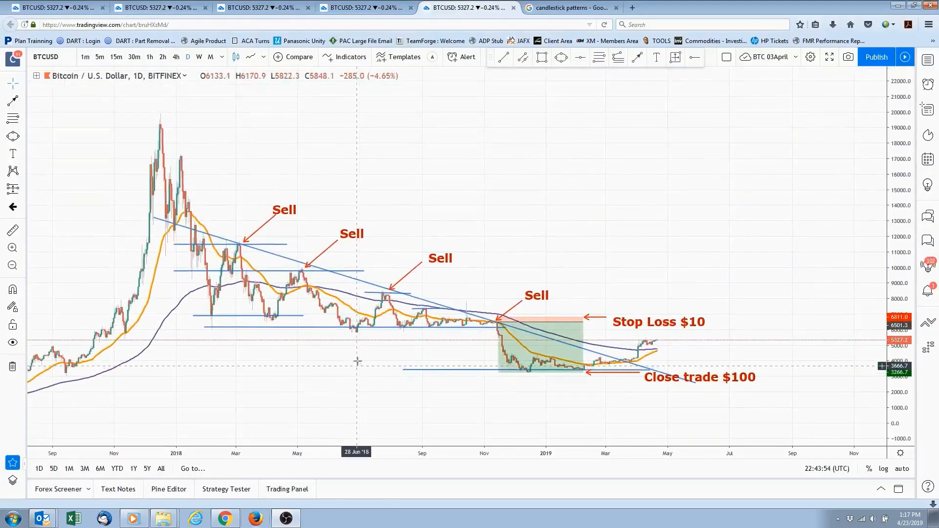
{"action": "scroll", "coordinate": [278, 264], "scroll_direction": "down", "scroll_amount": 1}
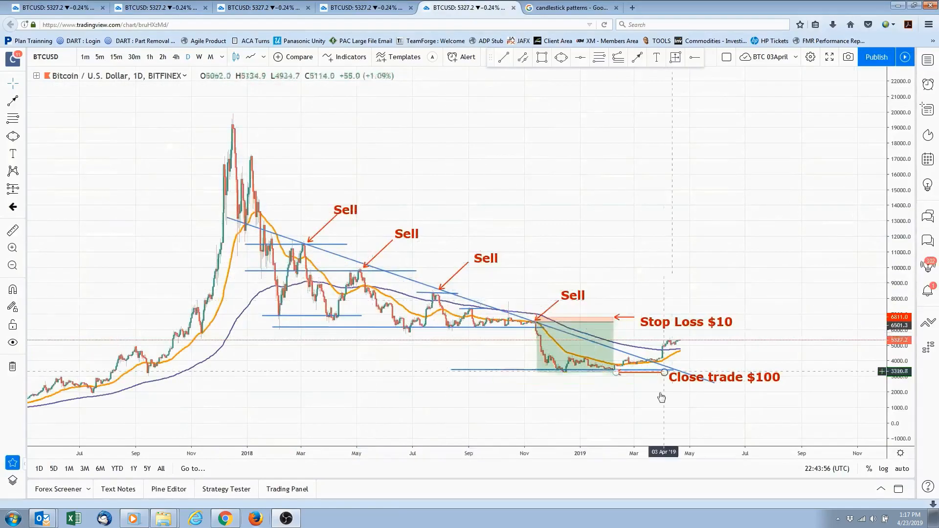
Draw an ellipse around the early-March 2018 peak at the first Sell label, where price meets the descending trend line.
{"action": "left_click", "coordinate": [296, 237]}
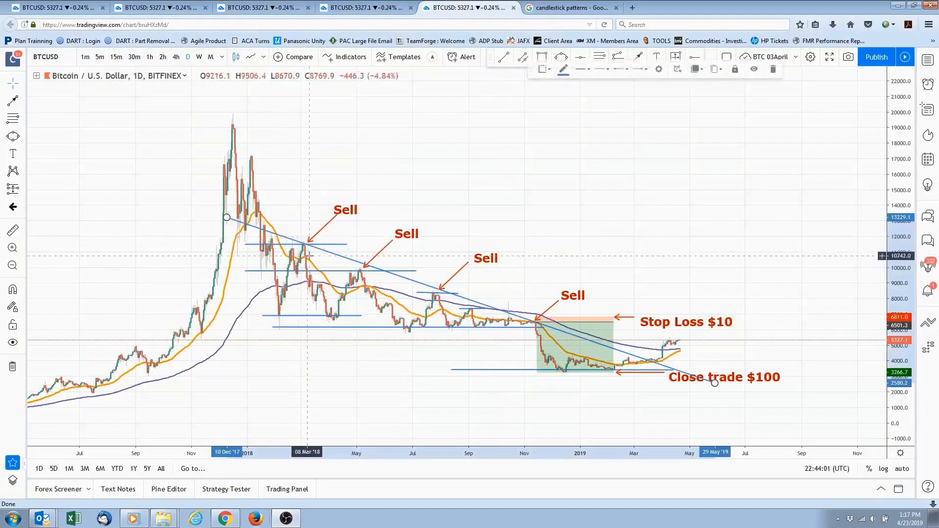
{"action": "left_click", "coordinate": [312, 252]}
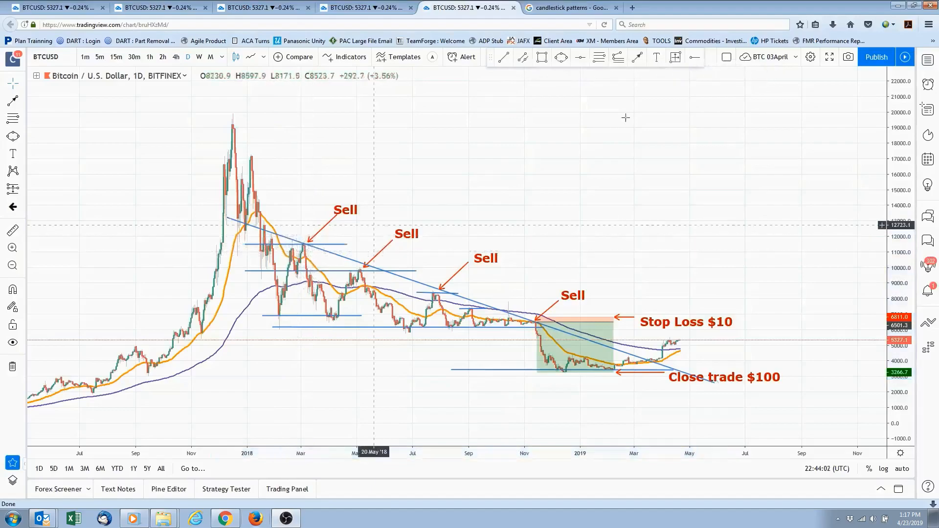
{"action": "left_click", "coordinate": [562, 58]}
{"action": "left_click", "coordinate": [298, 235]}
{"action": "left_click", "coordinate": [317, 255]}
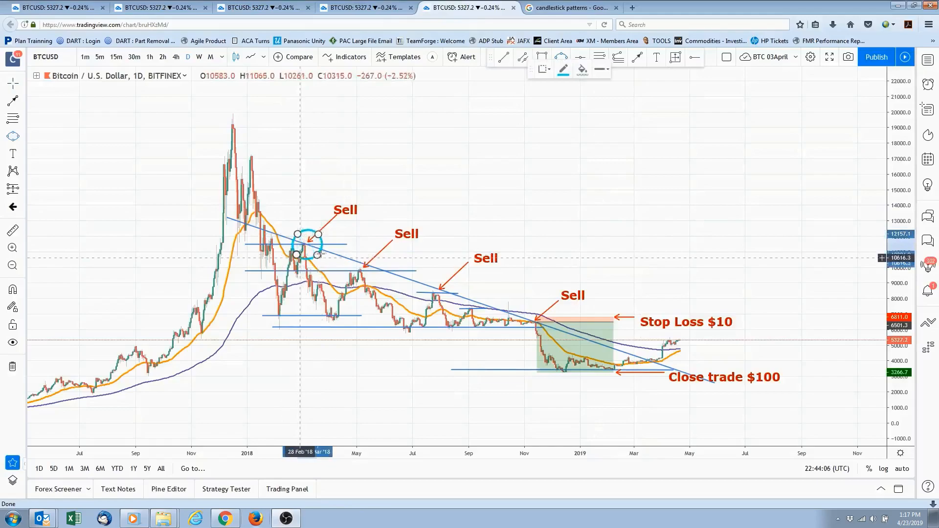
{"action": "left_click", "coordinate": [299, 258]}
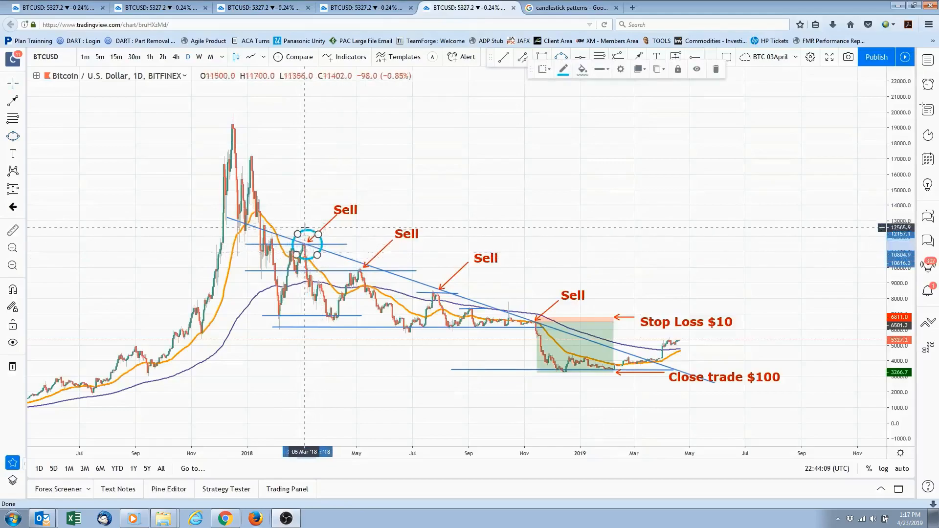
Place copies of the circle around the price peaks at the second and third Sell labels along the trend line.
{"action": "left_click_drag", "start_coordinate": [309, 234], "coordinate": [361, 254]}
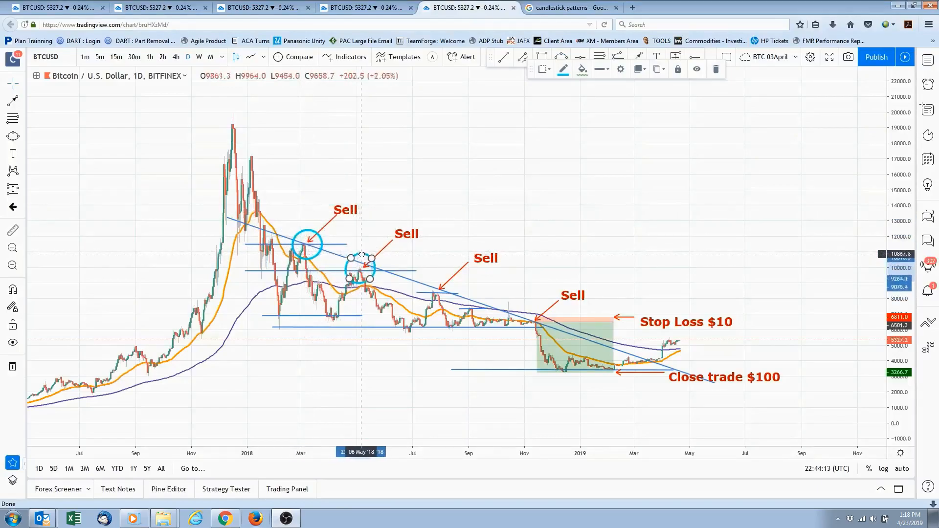
{"action": "left_click", "coordinate": [425, 266]}
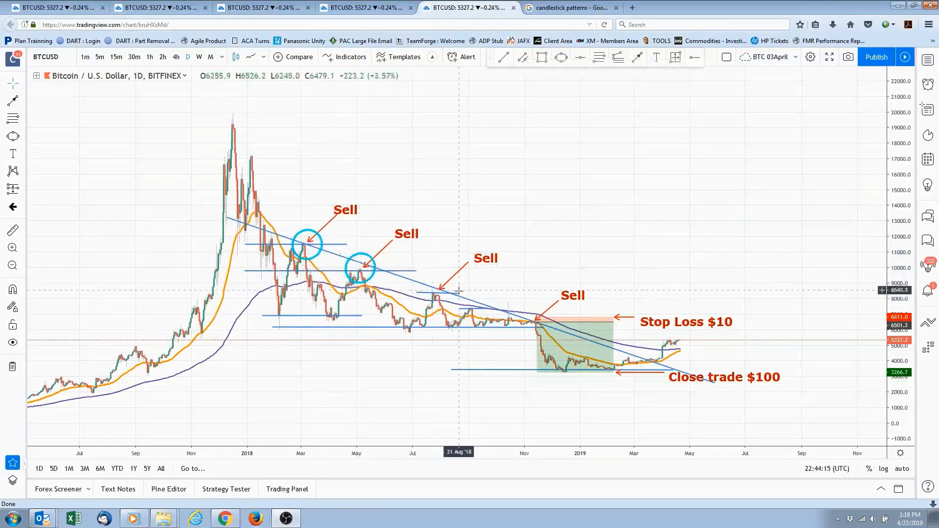
{"action": "left_click", "coordinate": [374, 272]}
{"action": "key", "text": "ctrl+v"}
{"action": "left_click_drag", "start_coordinate": [327, 228], "coordinate": [445, 280]}
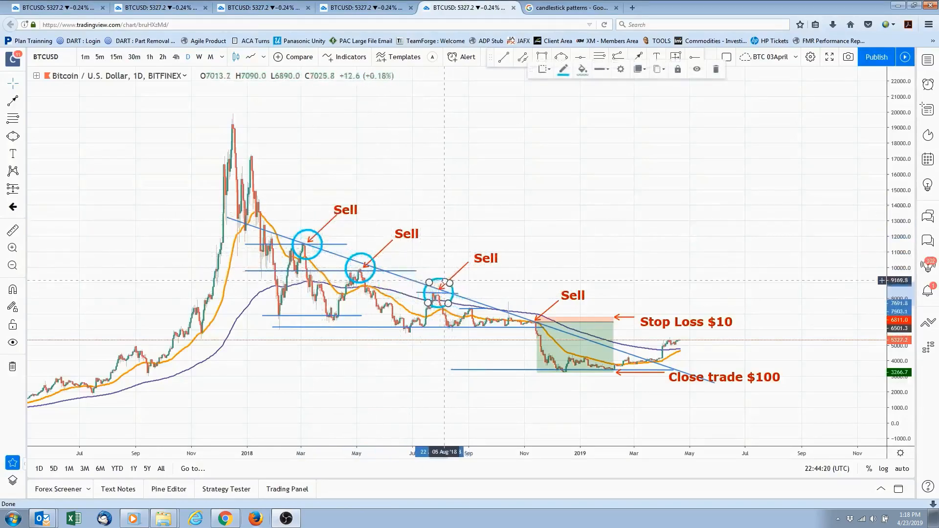
{"action": "left_click", "coordinate": [671, 197]}
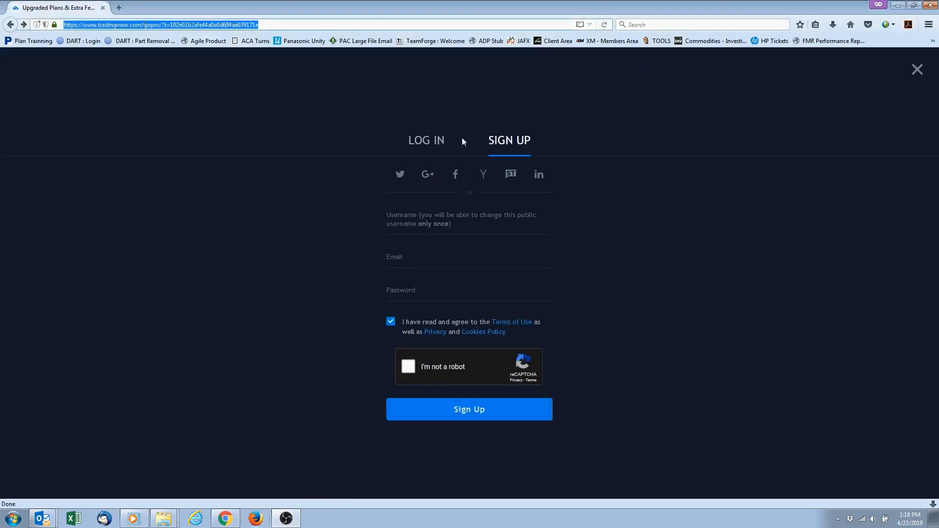
Return to the TradingView sign-up page and show the log-in form for existing accounts.
{"action": "left_click", "coordinate": [436, 141]}
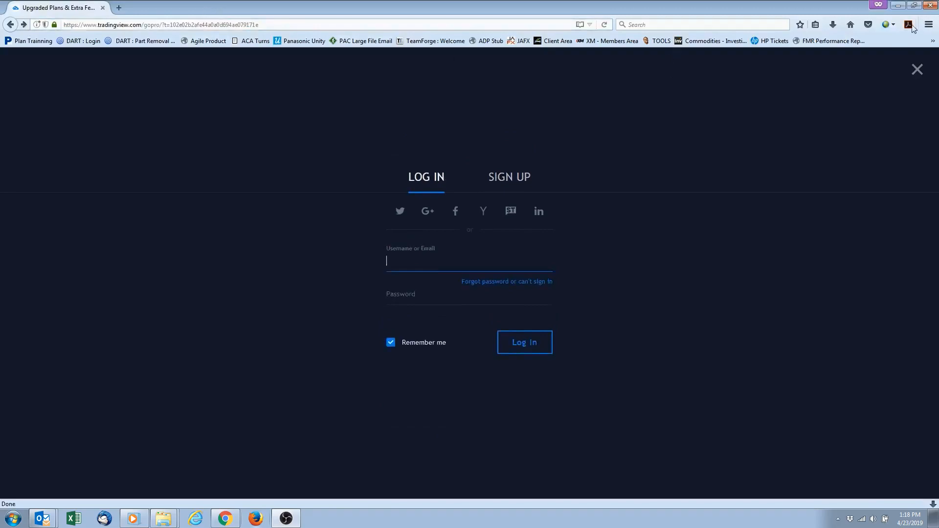